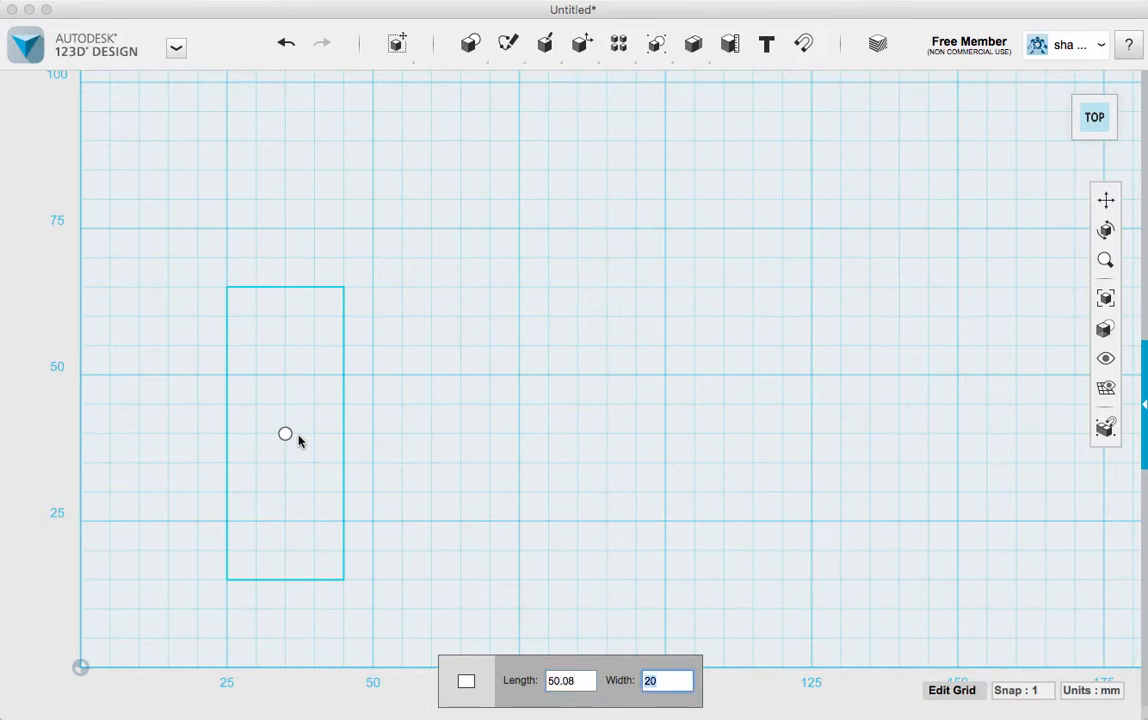
- Set the rectangle's width to 60 mm, place it, and clear the selection
{"action": "type", "text": "60"}
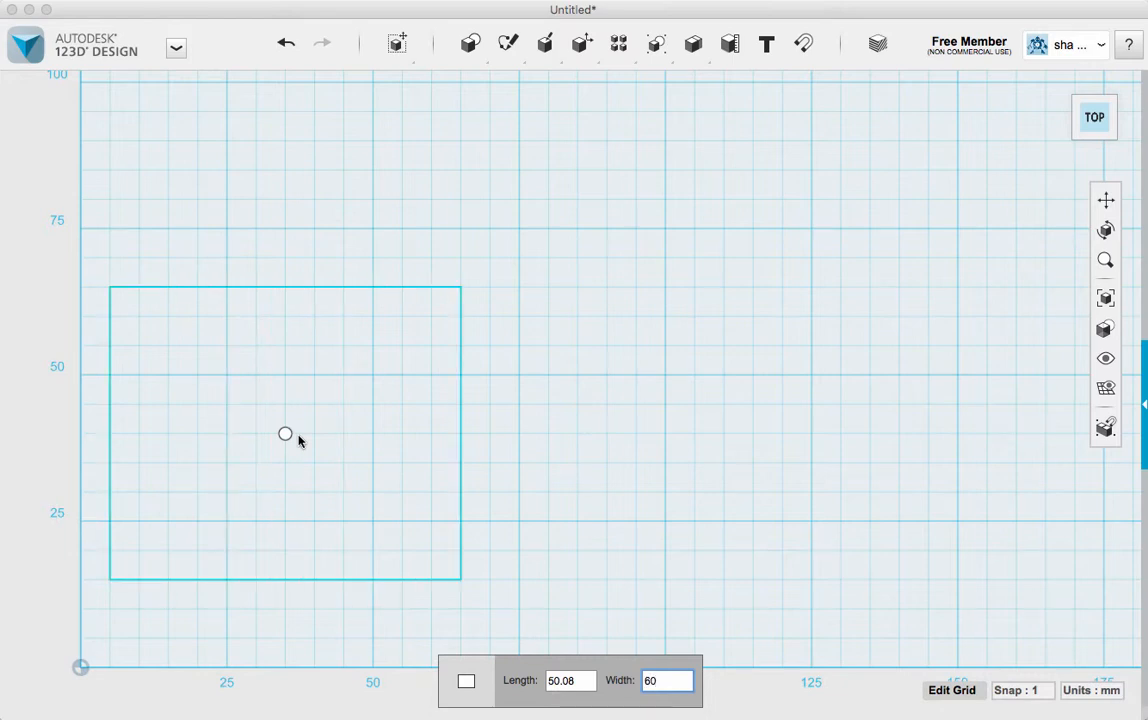
{"action": "key", "text": "Return"}
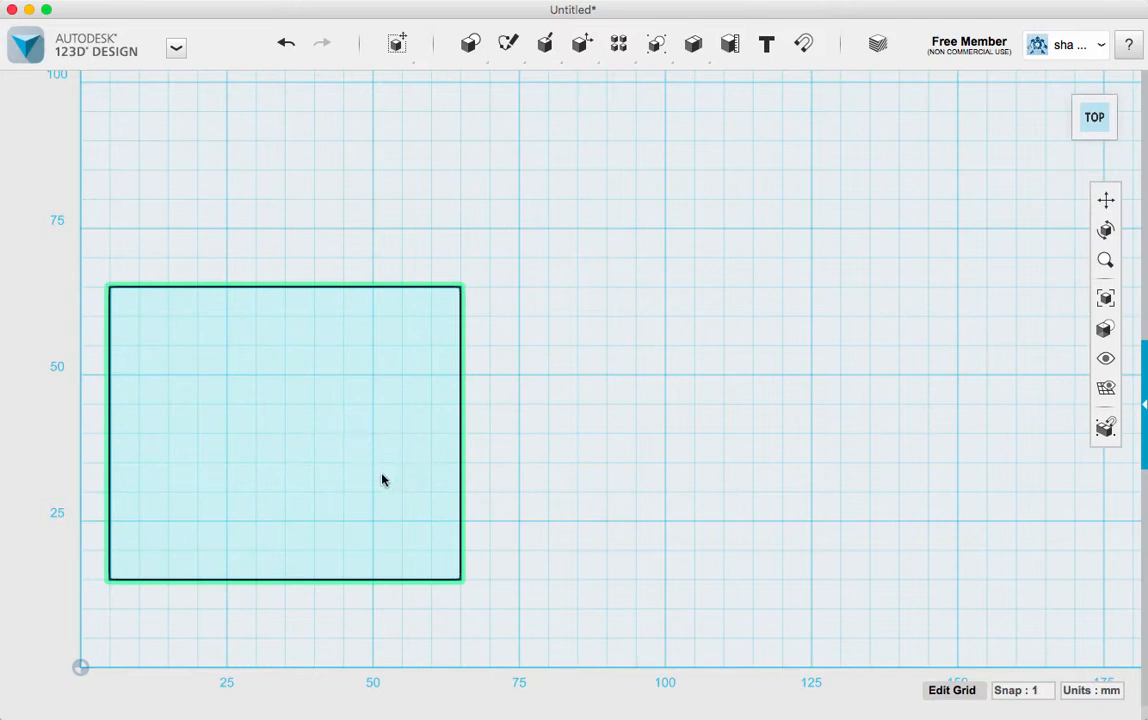
{"action": "left_click", "coordinate": [657, 346]}
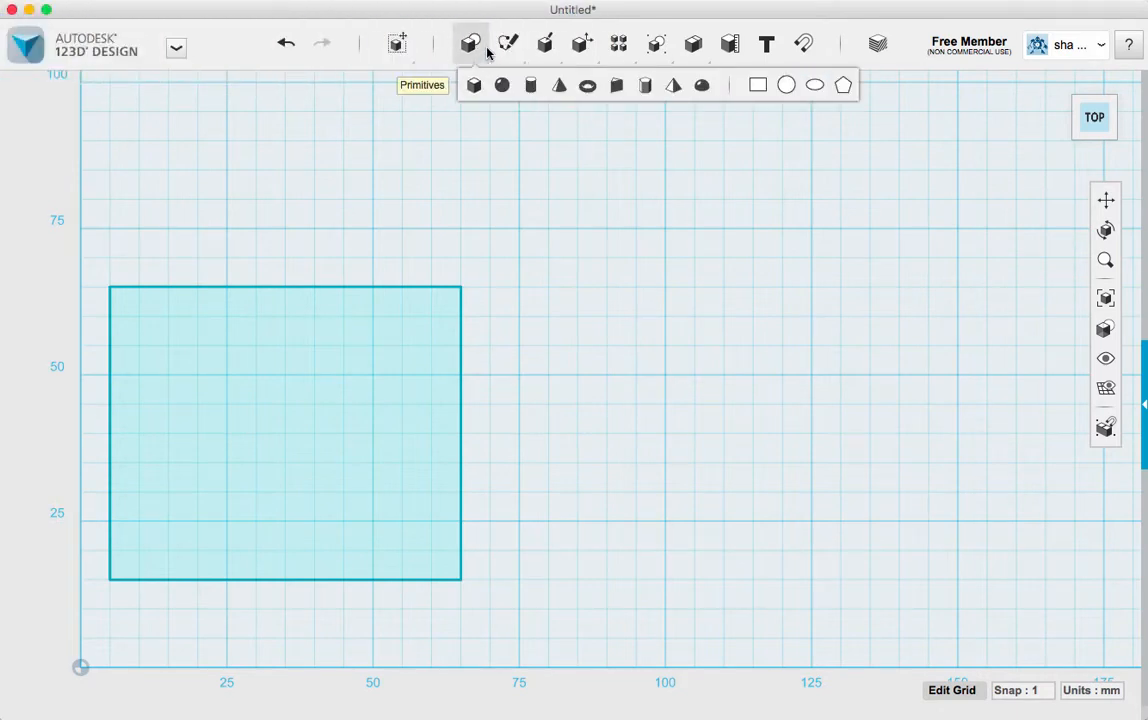
- Start a polyline just above the middle of the rectangle's upper edge and draw an 8 mm vertical segment upward
{"action": "mouse_move", "coordinate": [518, 63]}
{"action": "left_click", "coordinate": [652, 86]}
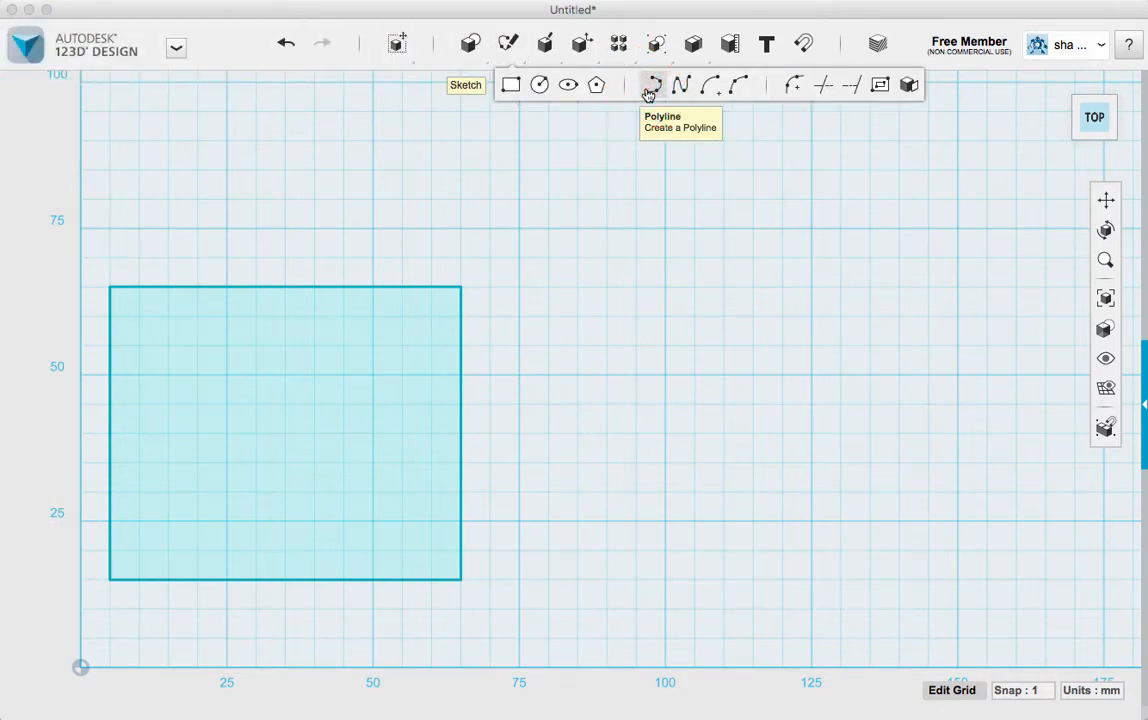
{"action": "scroll", "coordinate": [186, 282], "scroll_direction": "up", "scroll_amount": 5}
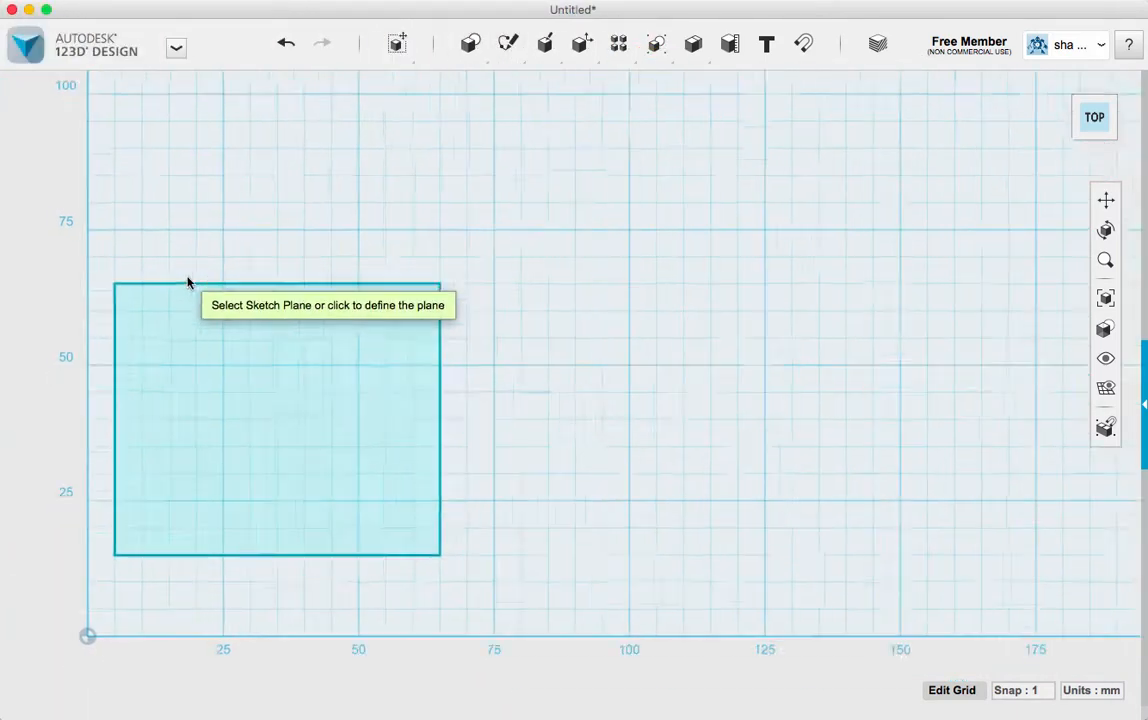
{"action": "left_click", "coordinate": [232, 218]}
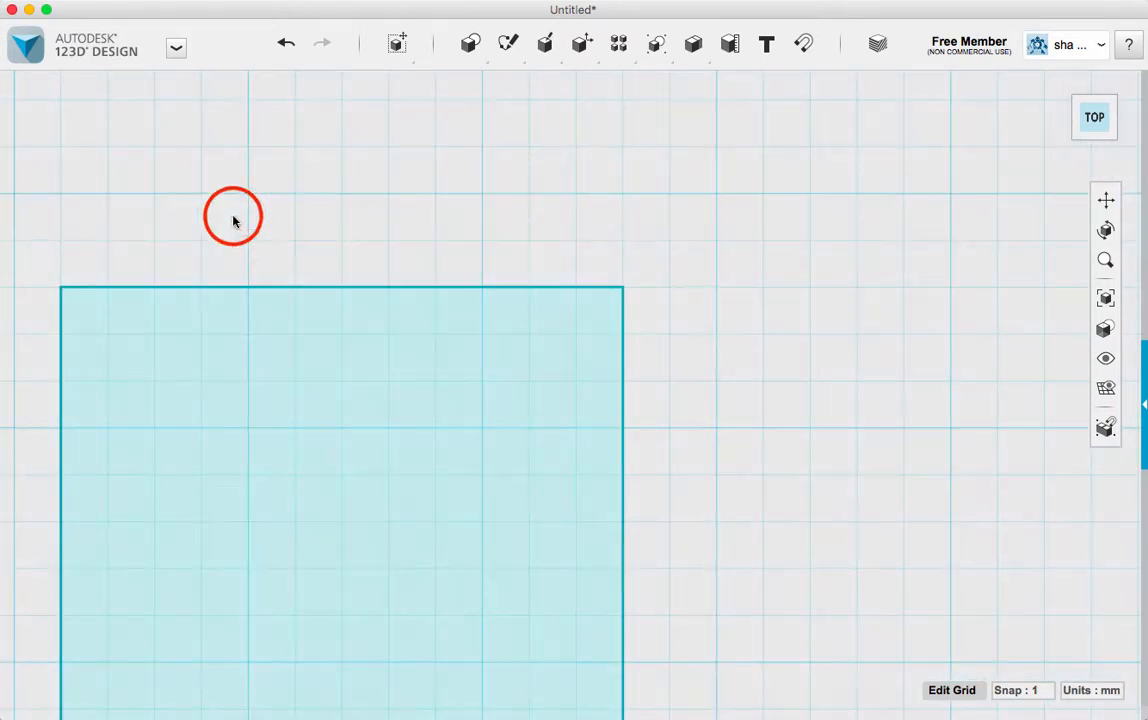
{"action": "scroll", "coordinate": [180, 268], "scroll_direction": "up", "scroll_amount": 3}
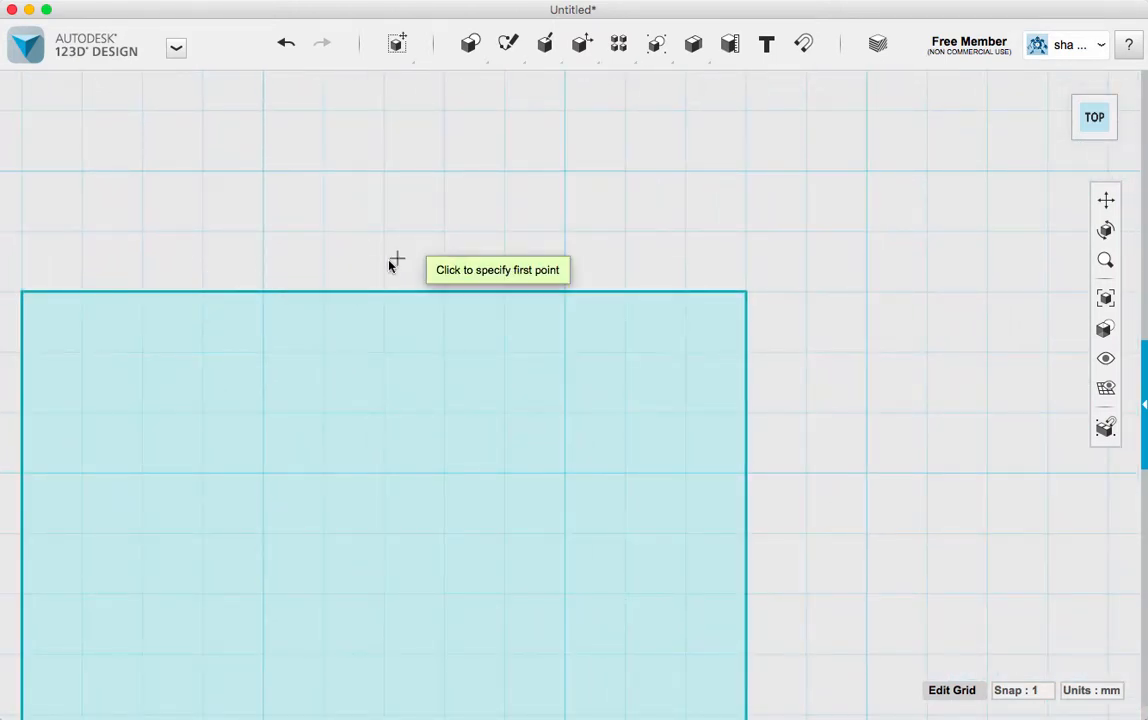
{"action": "scroll", "coordinate": [389, 283], "scroll_direction": "up", "scroll_amount": 3}
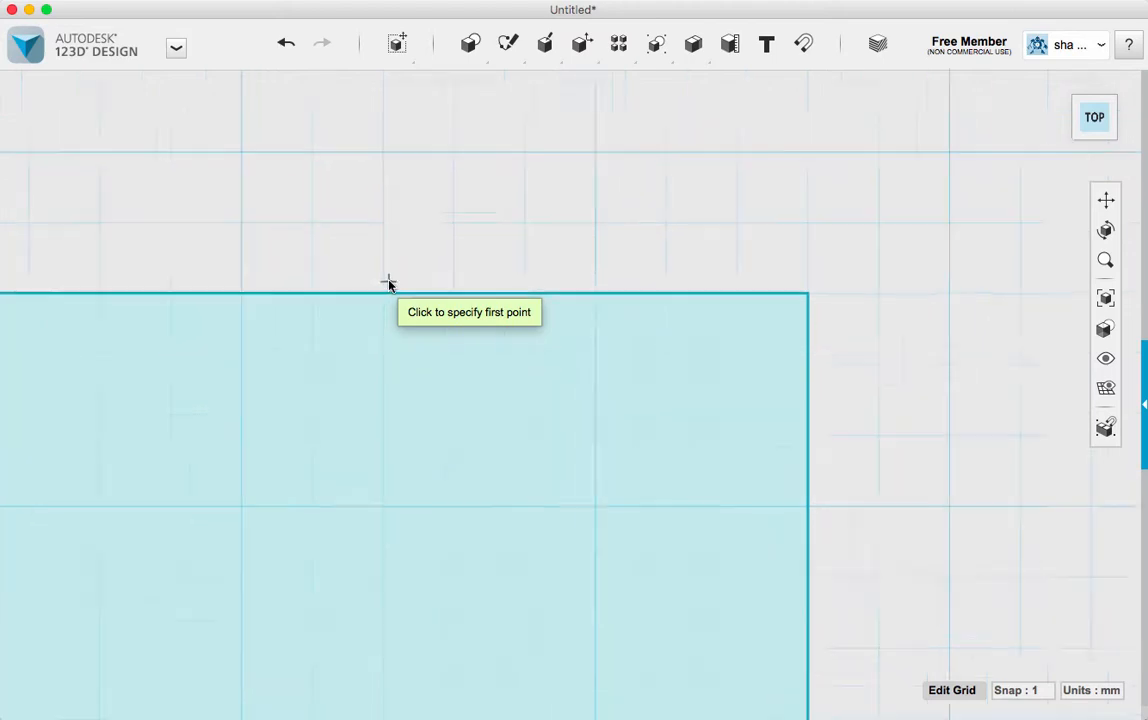
{"action": "scroll", "coordinate": [389, 283], "scroll_direction": "up", "scroll_amount": 2}
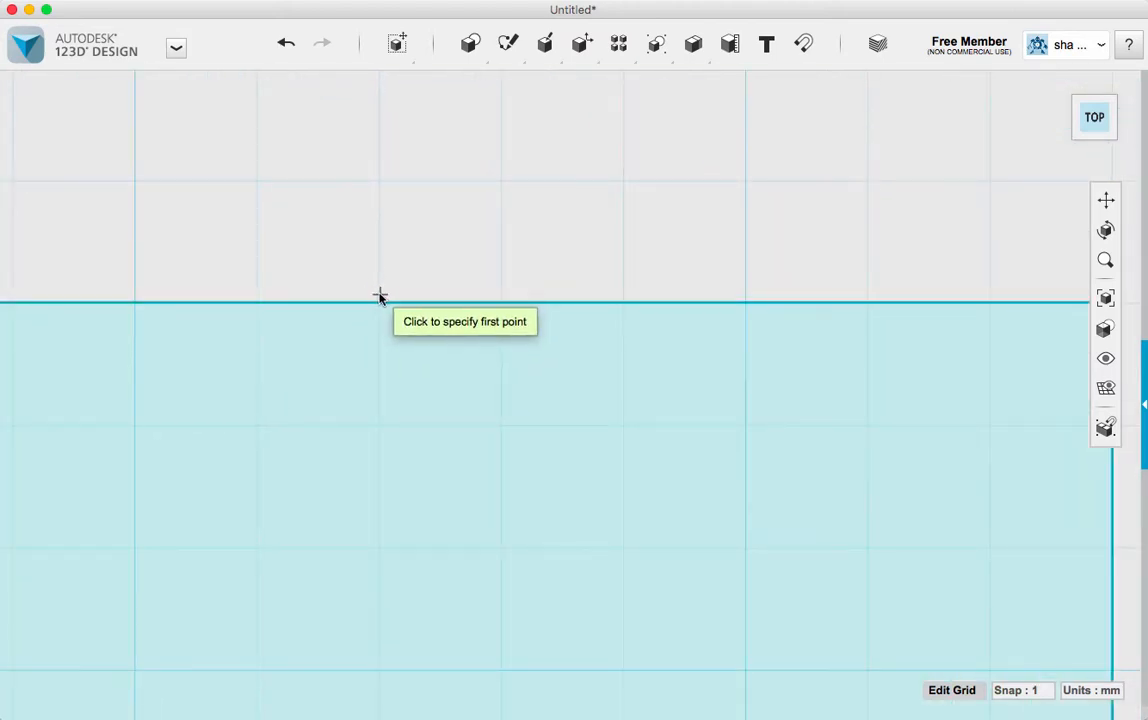
{"action": "left_click", "coordinate": [379, 295]}
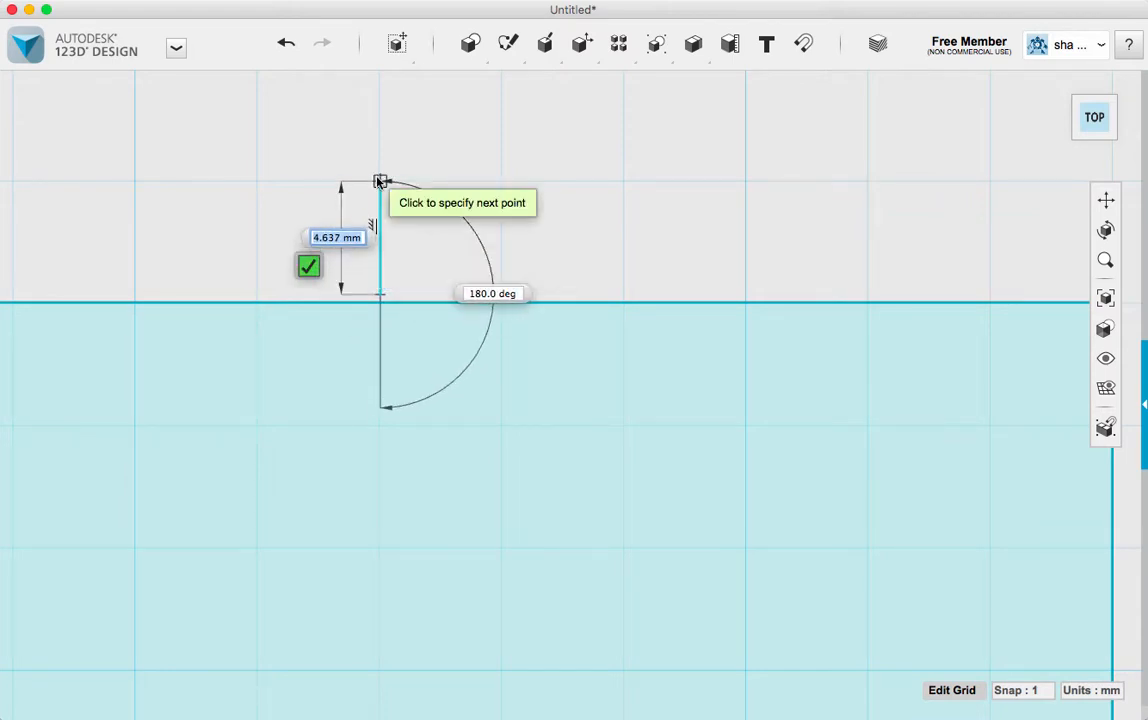
{"action": "type", "text": "8"}
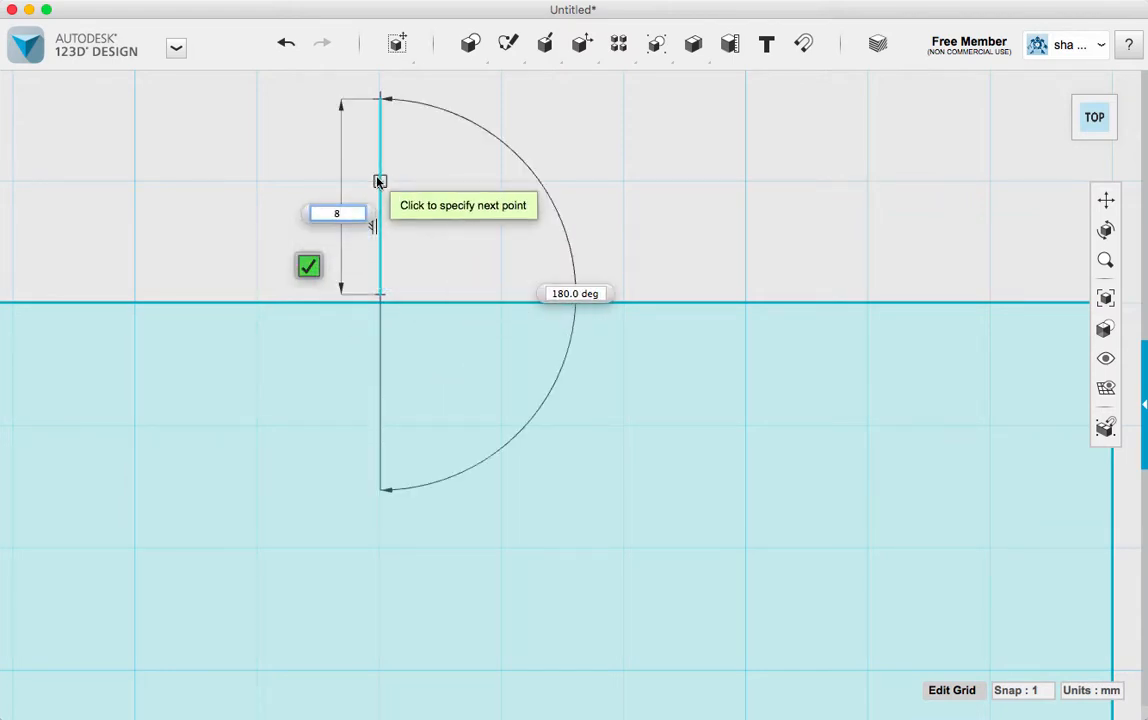
{"action": "left_click", "coordinate": [379, 181]}
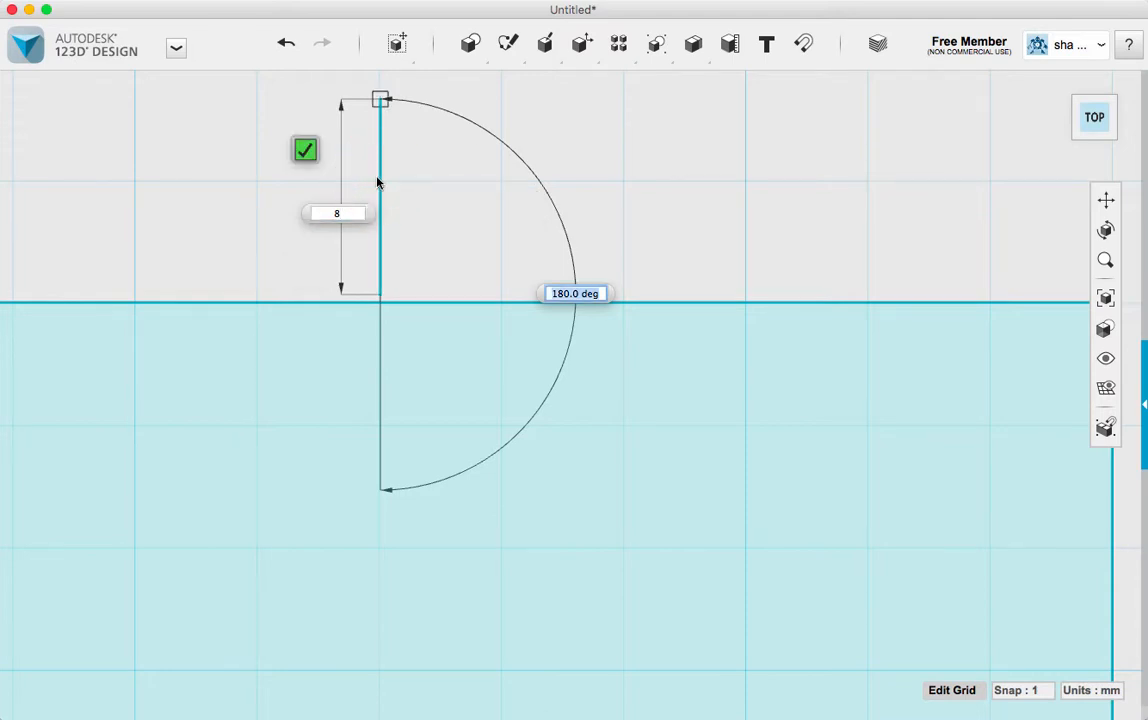
- Continue the polyline with a 40 mm horizontal segment to the right at 90 degrees
{"action": "scroll", "coordinate": [950, 110], "scroll_direction": "down", "scroll_amount": 2}
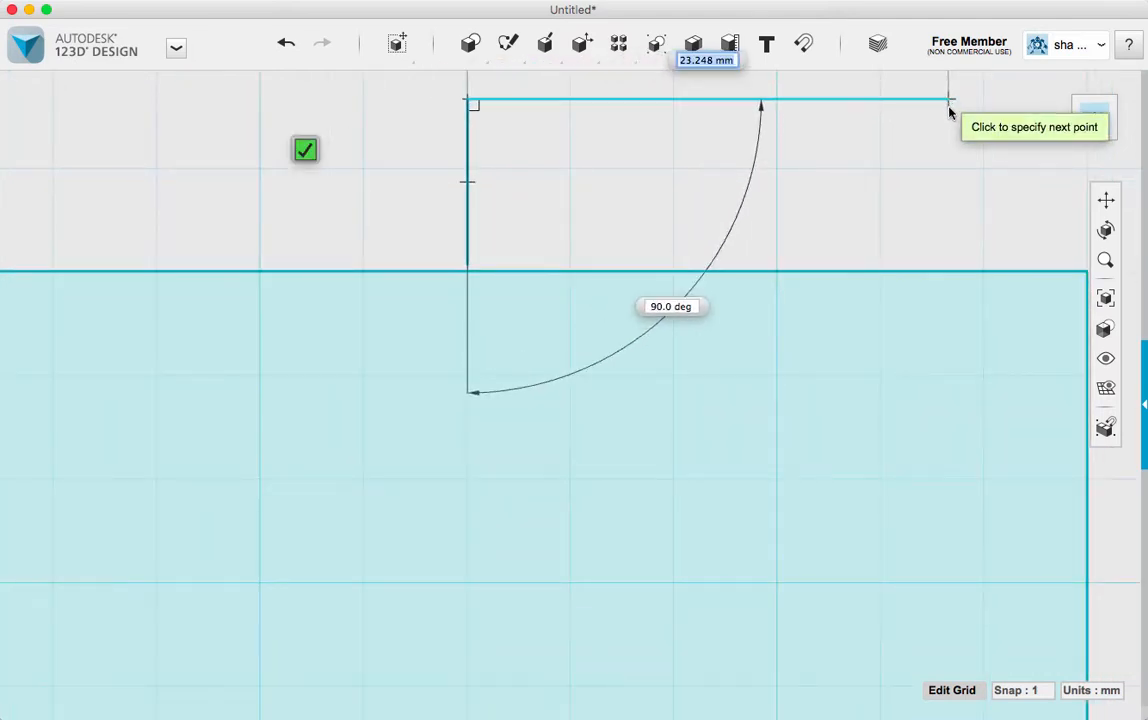
{"action": "scroll", "coordinate": [990, 120], "scroll_direction": "down", "scroll_amount": 2}
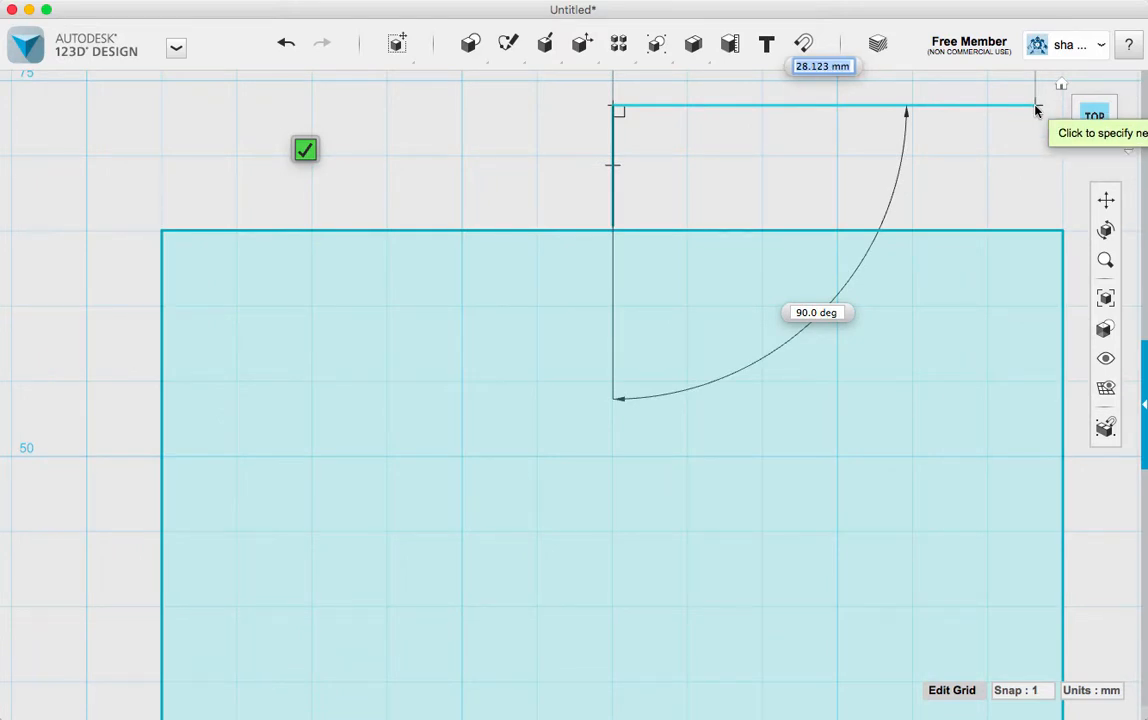
{"action": "type", "text": "40"}
{"action": "left_click", "coordinate": [1035, 108]}
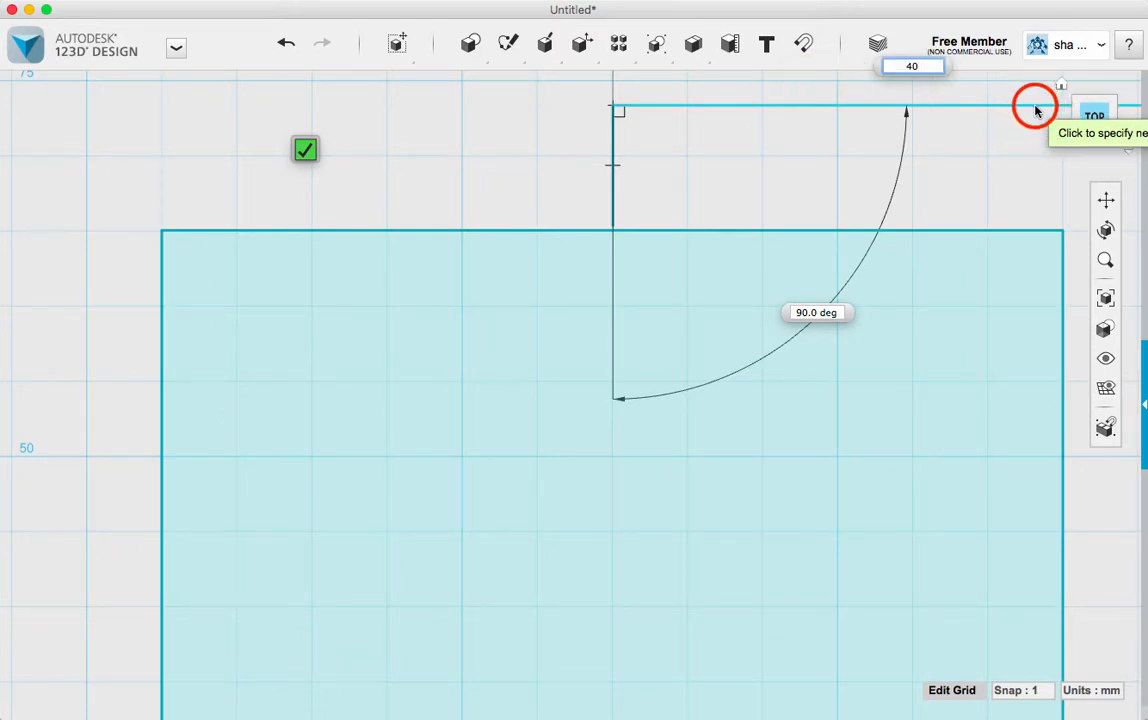
- Extend the polyline's horizontal line by another 15 mm to the right
{"action": "scroll", "coordinate": [1028, 155], "scroll_direction": "down", "scroll_amount": 3}
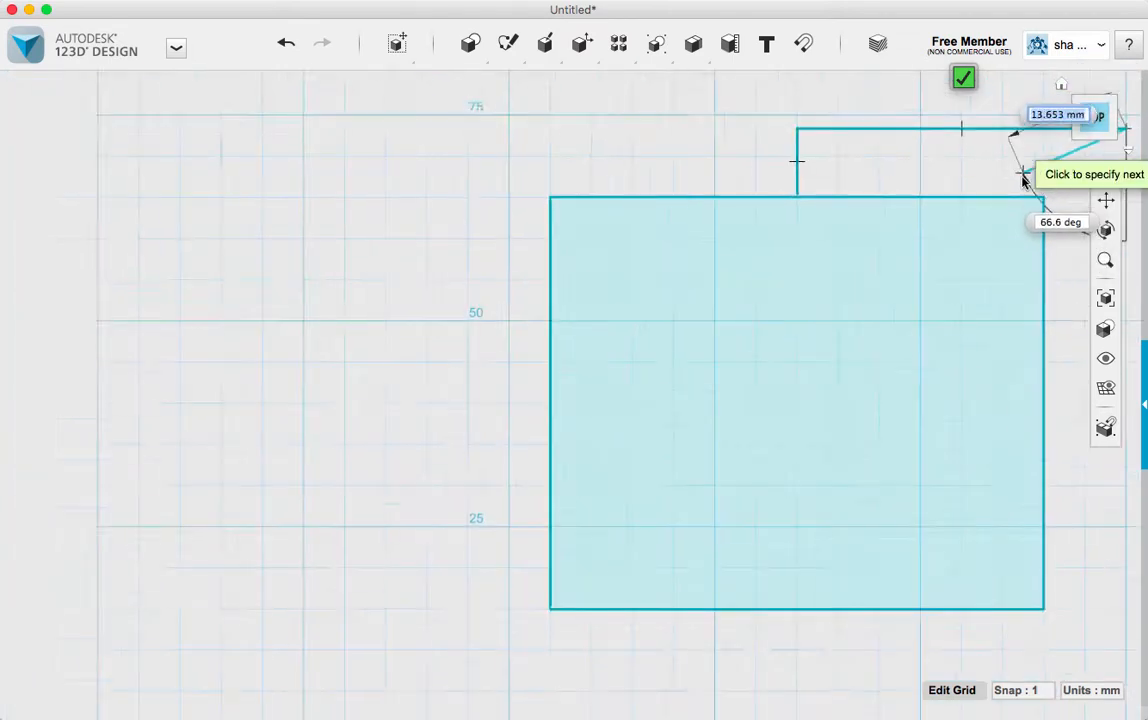
{"action": "scroll", "coordinate": [1022, 178], "scroll_direction": "down", "scroll_amount": 5}
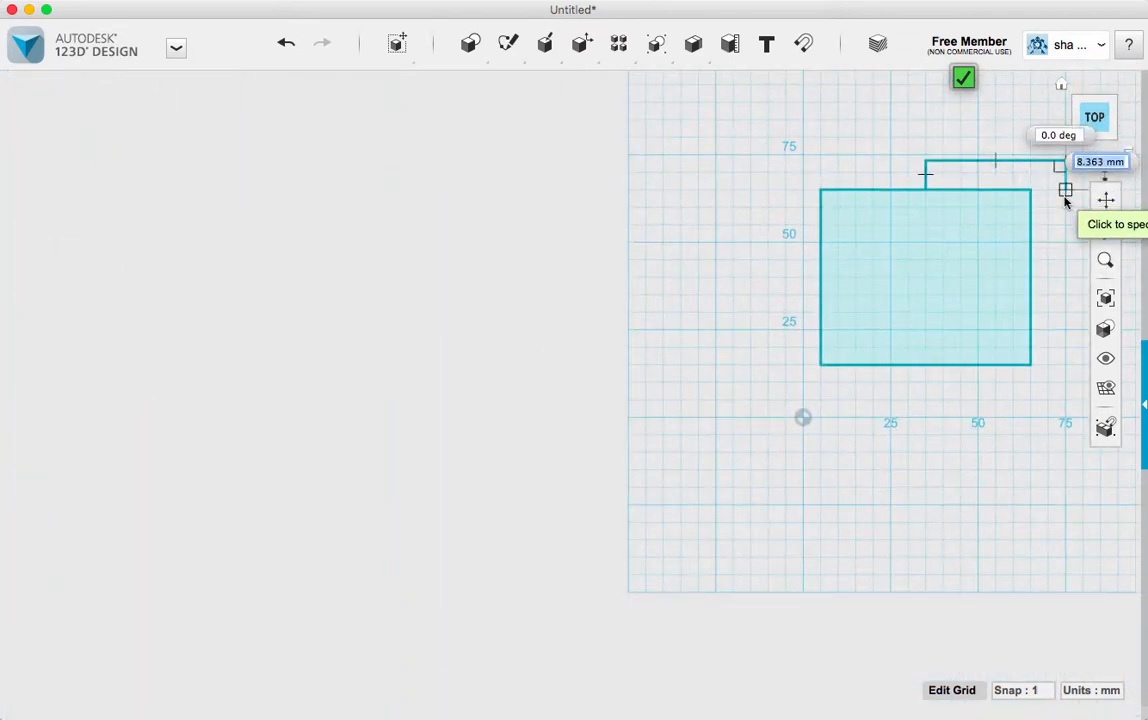
{"action": "scroll", "coordinate": [1085, 172], "scroll_direction": "down", "scroll_amount": 3}
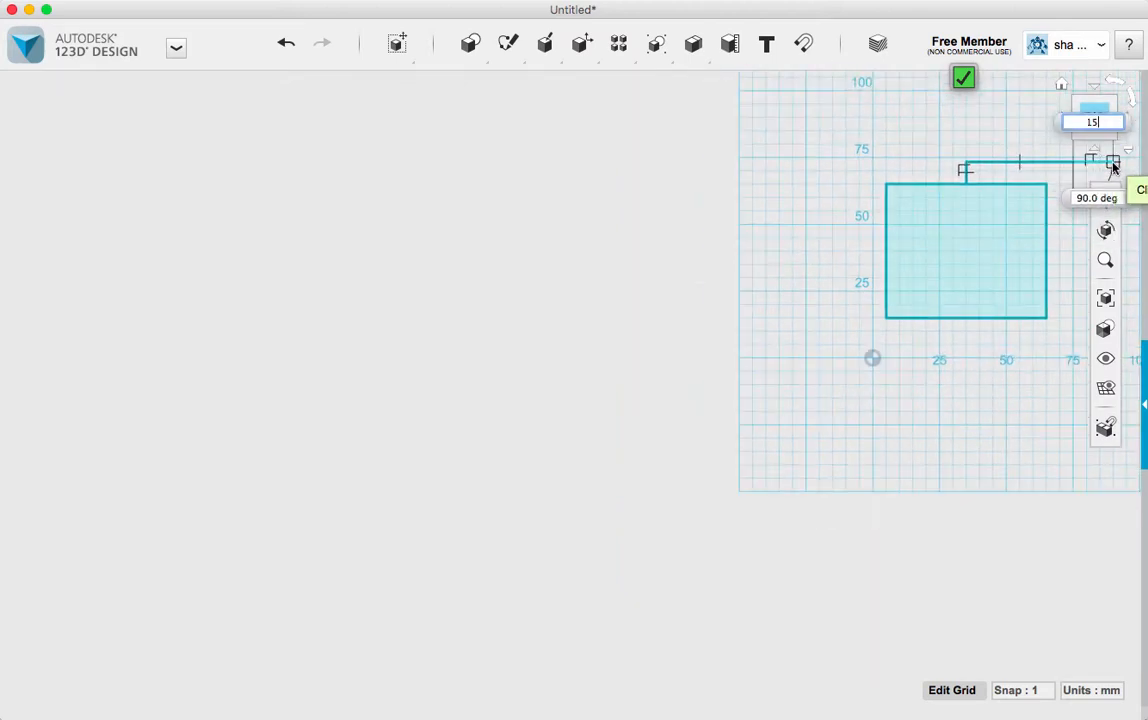
{"action": "left_click", "coordinate": [1112, 165]}
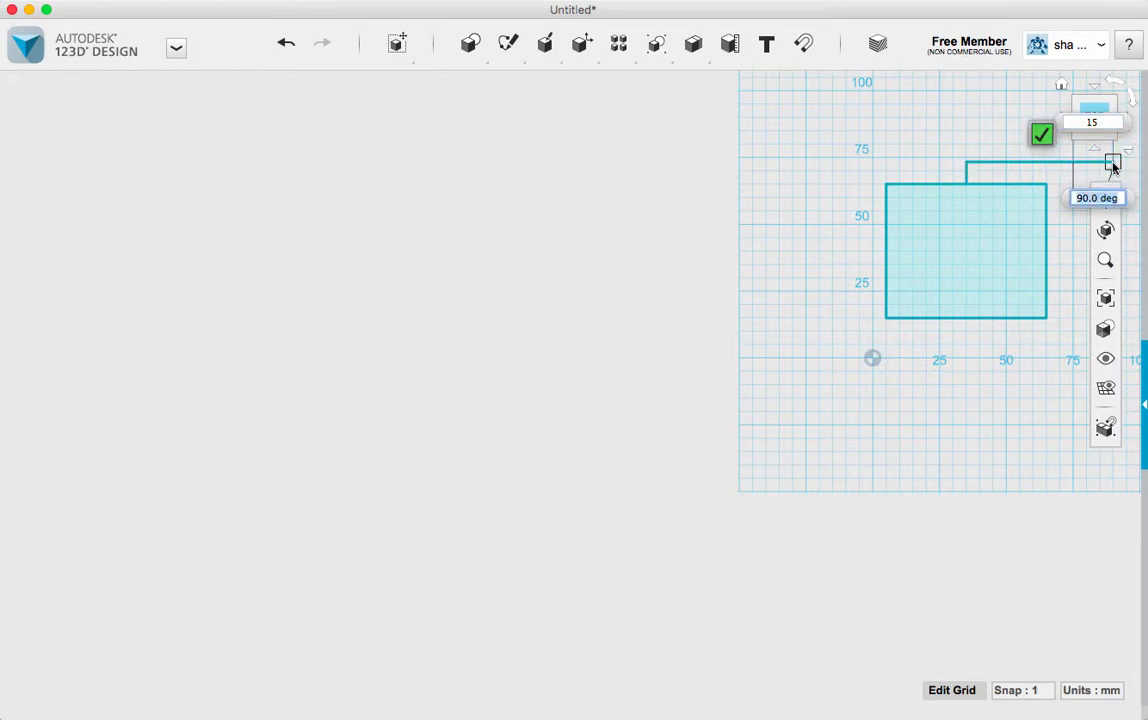
- Resume the polyline sketch at the horizontal line's right end and draw a 71.78 mm vertical segment downward
{"action": "left_click", "coordinate": [1105, 200]}
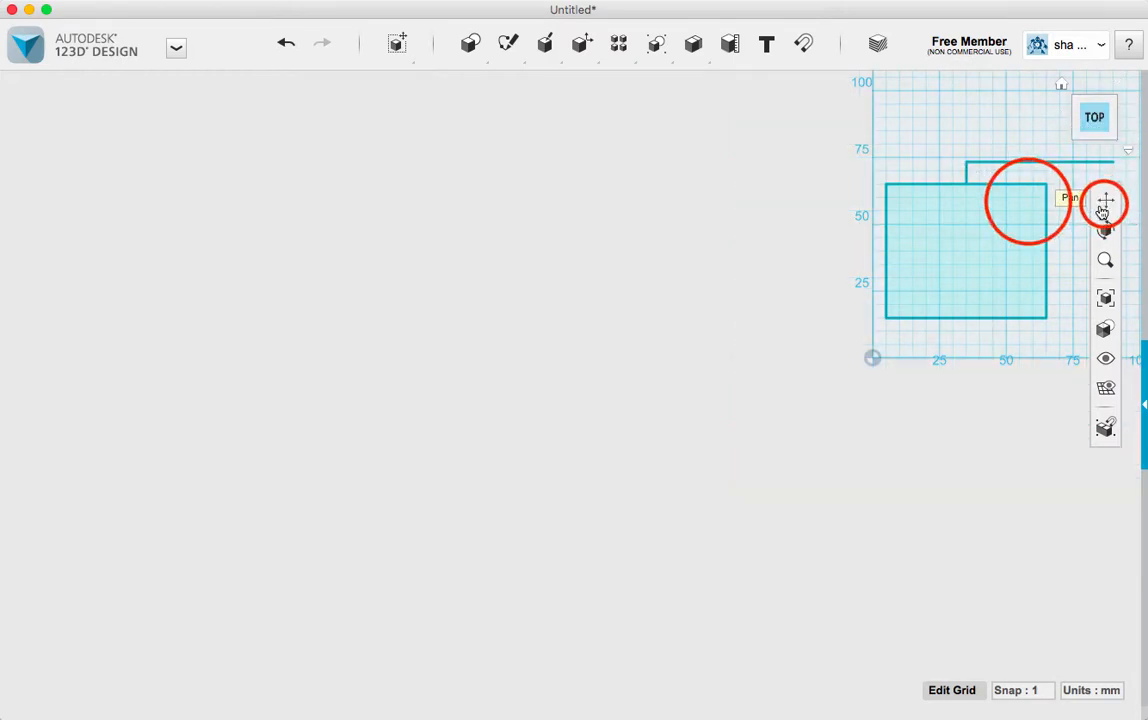
{"action": "mouse_move", "coordinate": [1007, 205]}
{"action": "left_mouse_down"}
{"action": "mouse_move", "coordinate": [615, 351]}
{"action": "mouse_move", "coordinate": [415, 328]}
{"action": "mouse_move", "coordinate": [460, 314]}
{"action": "left_mouse_up"}
{"action": "scroll", "coordinate": [460, 314], "scroll_direction": "down", "scroll_amount": 2}
{"action": "scroll", "coordinate": [461, 315], "scroll_direction": "up", "scroll_amount": 5}
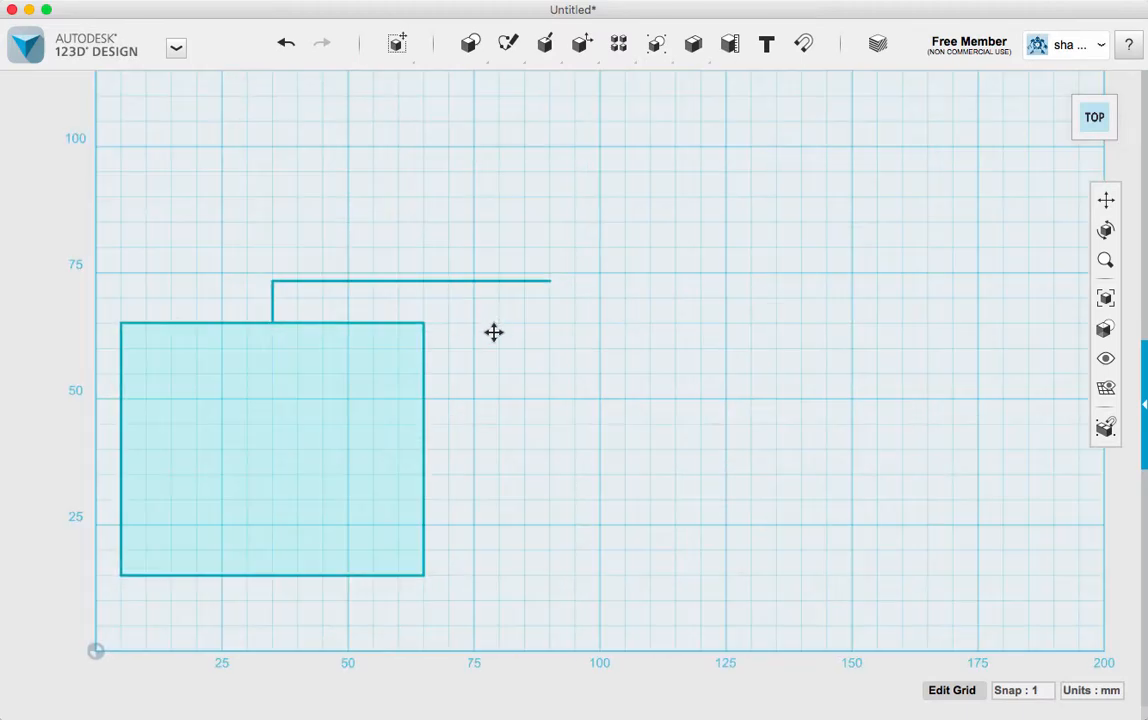
{"action": "scroll", "coordinate": [494, 332], "scroll_direction": "up", "scroll_amount": 4}
{"action": "left_click_drag", "start_coordinate": [457, 410], "coordinate": [497, 286]}
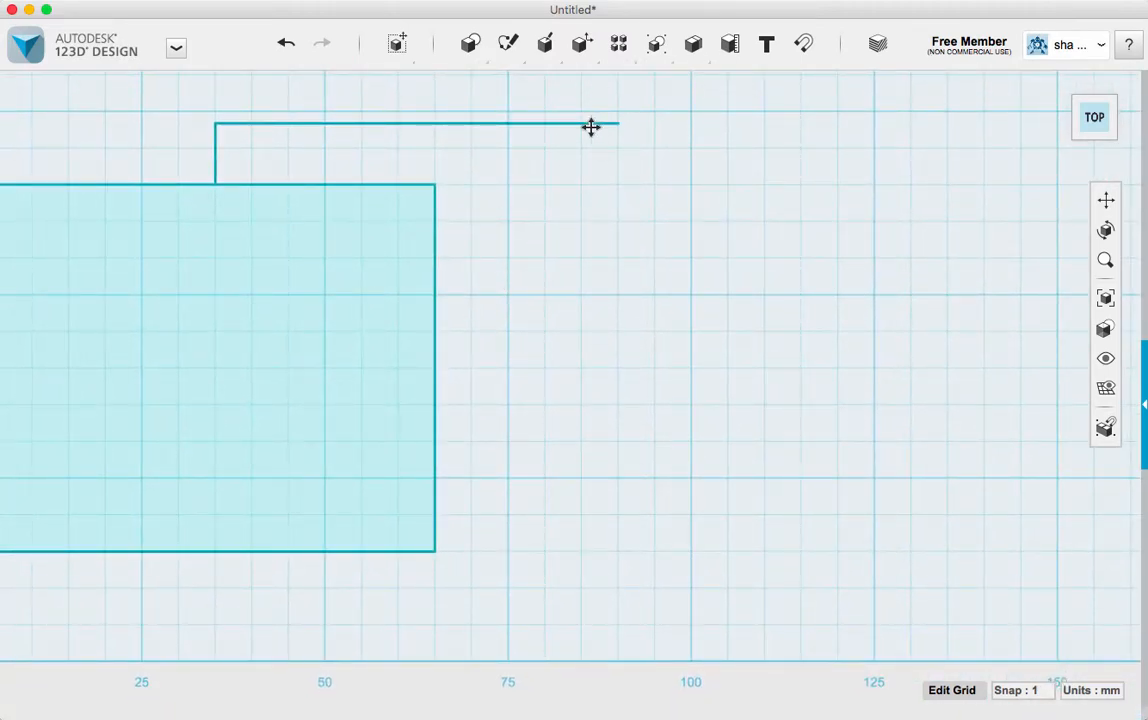
{"action": "mouse_move", "coordinate": [508, 43]}
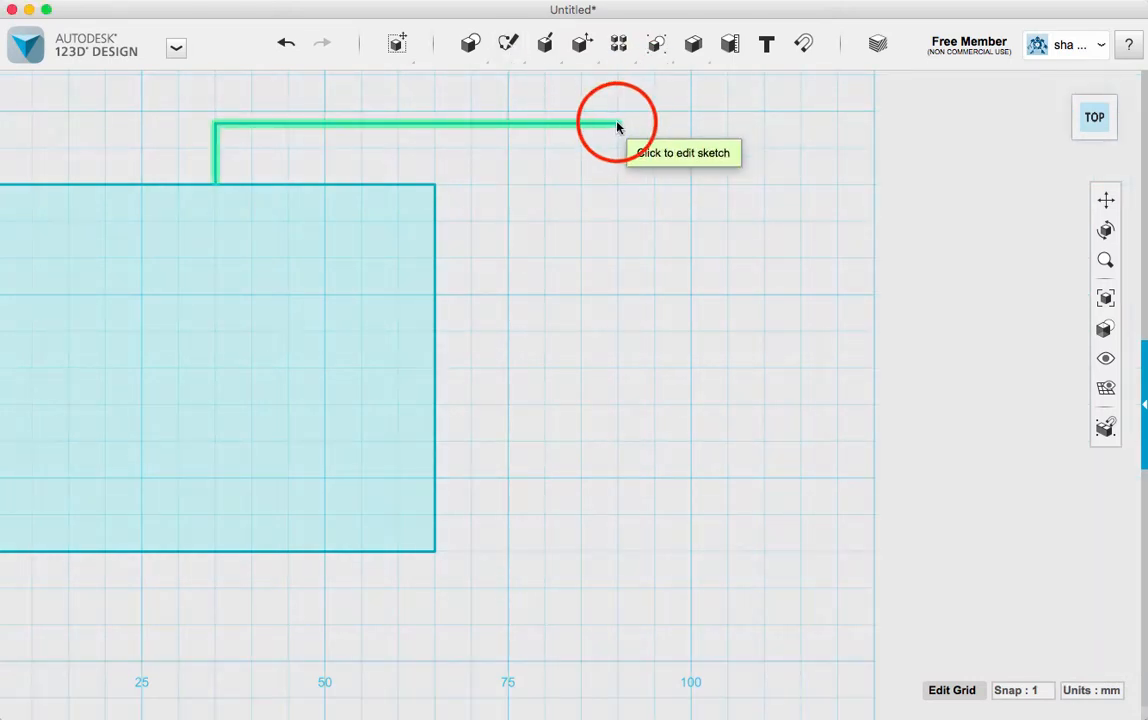
{"action": "left_click", "coordinate": [617, 126]}
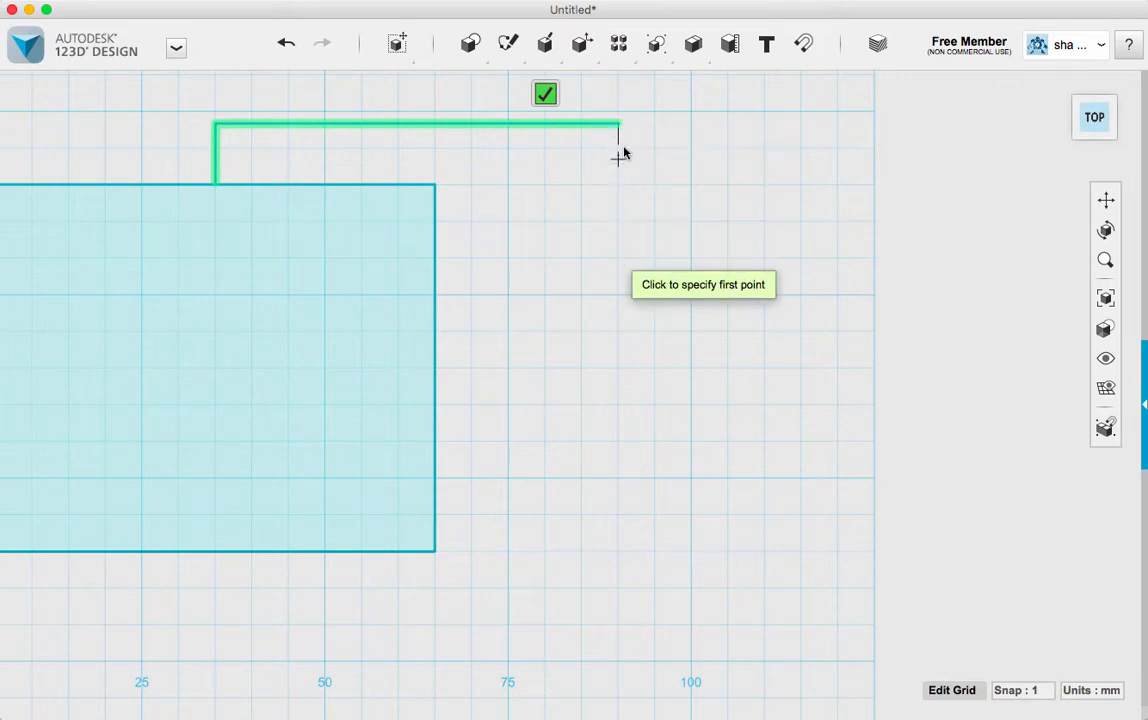
{"action": "left_click", "coordinate": [618, 124]}
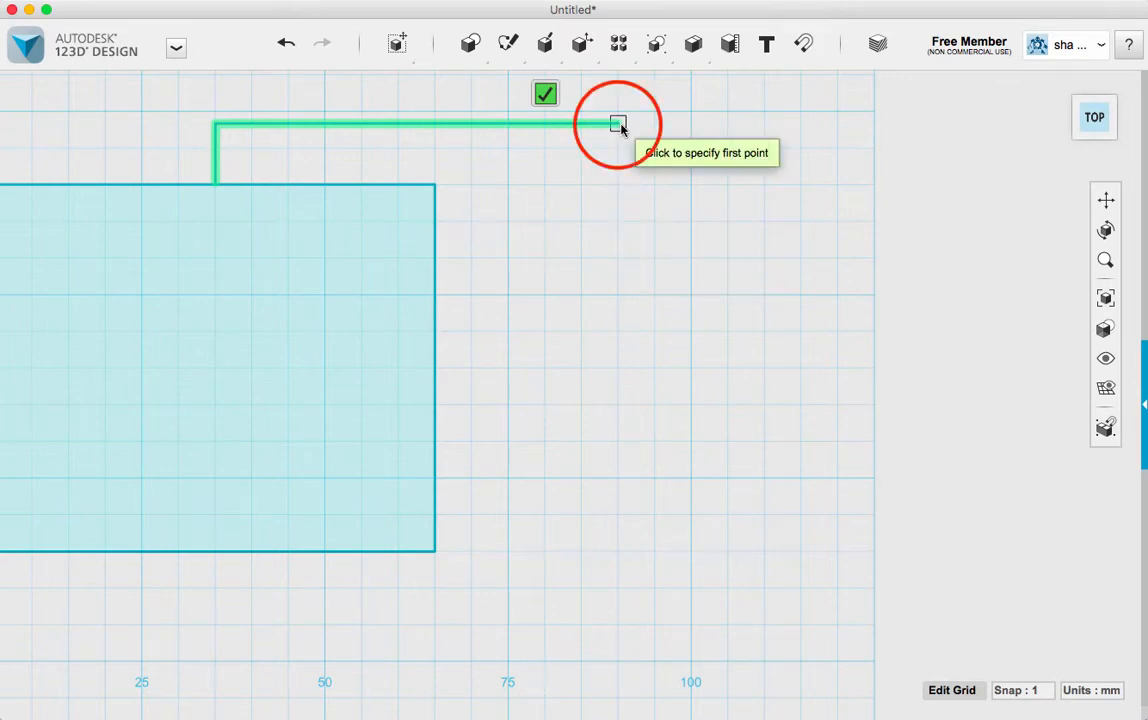
{"action": "type", "text": "71.78"}
{"action": "key", "text": "Tab"}
{"action": "left_click", "coordinate": [617, 221]}
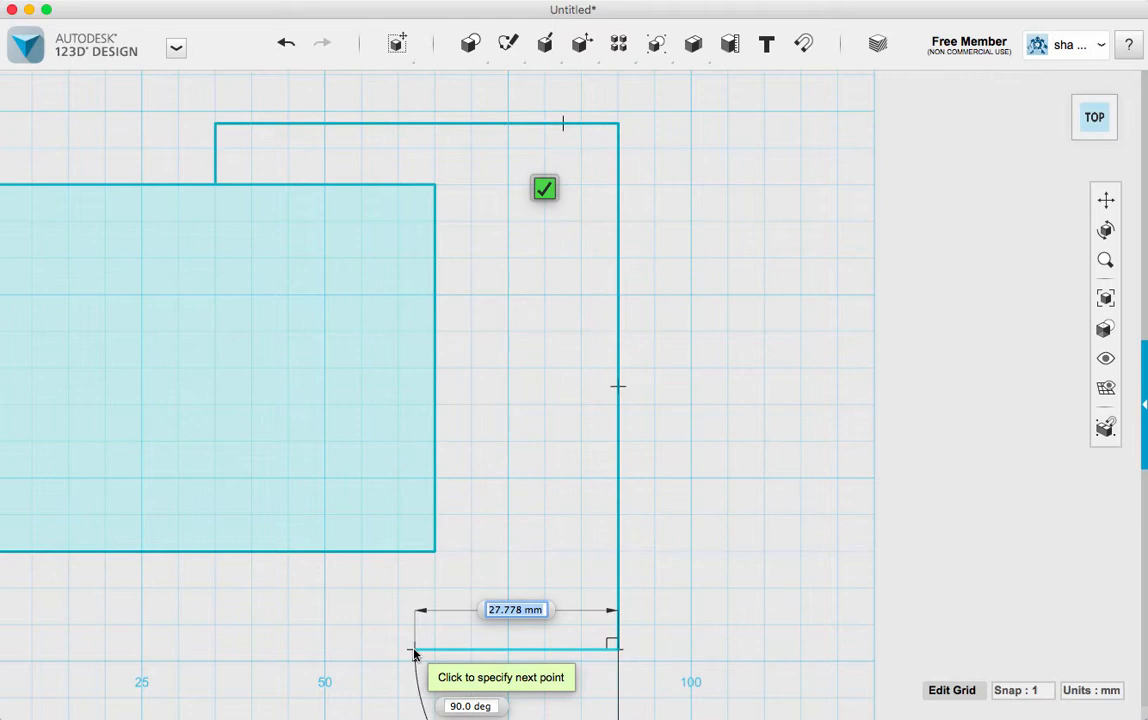
- Add a 55 mm horizontal segment running left from the long vertical line's lower end
{"action": "type", "text": "55"}
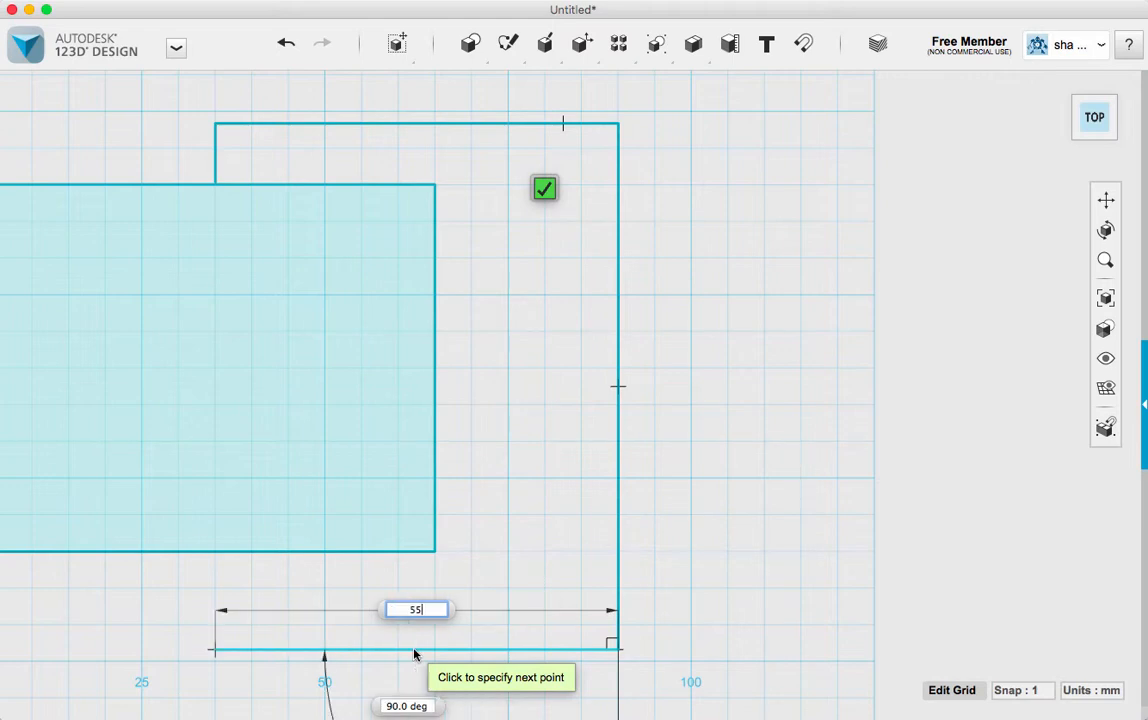
{"action": "left_click", "coordinate": [412, 649]}
{"action": "left_click", "coordinate": [416, 648]}
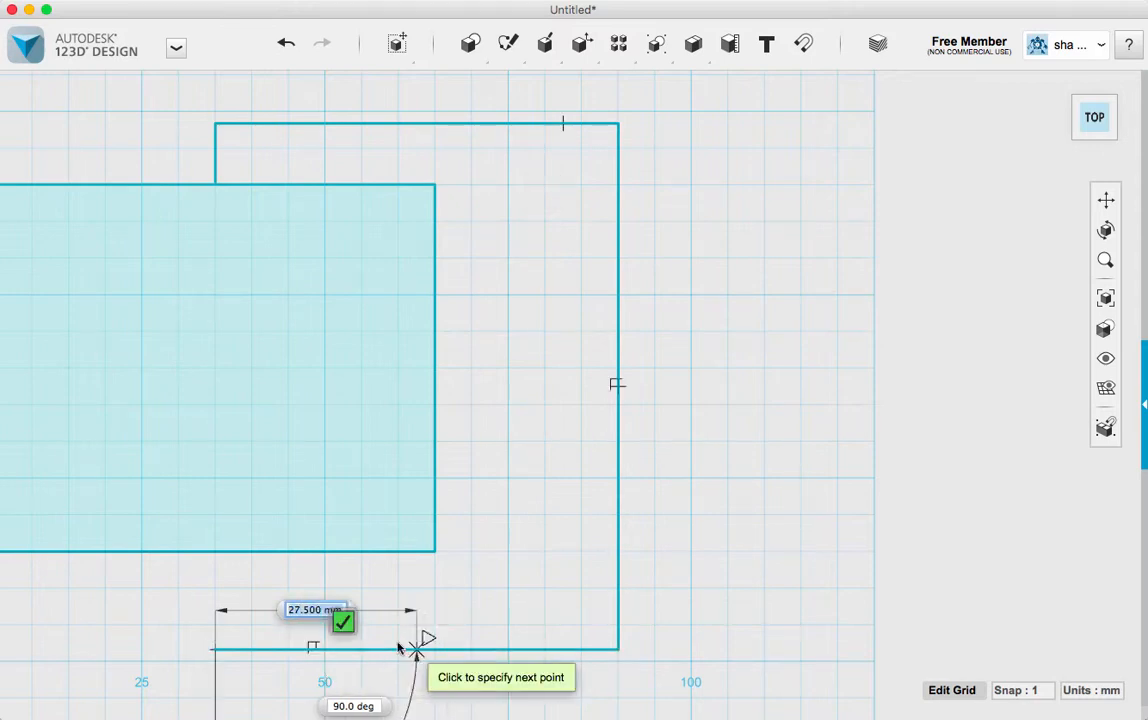
- Draw an 8 mm vertical segment upward from the left end of the lower horizontal line
{"action": "left_click", "coordinate": [215, 649]}
{"action": "type", "text": "8"}
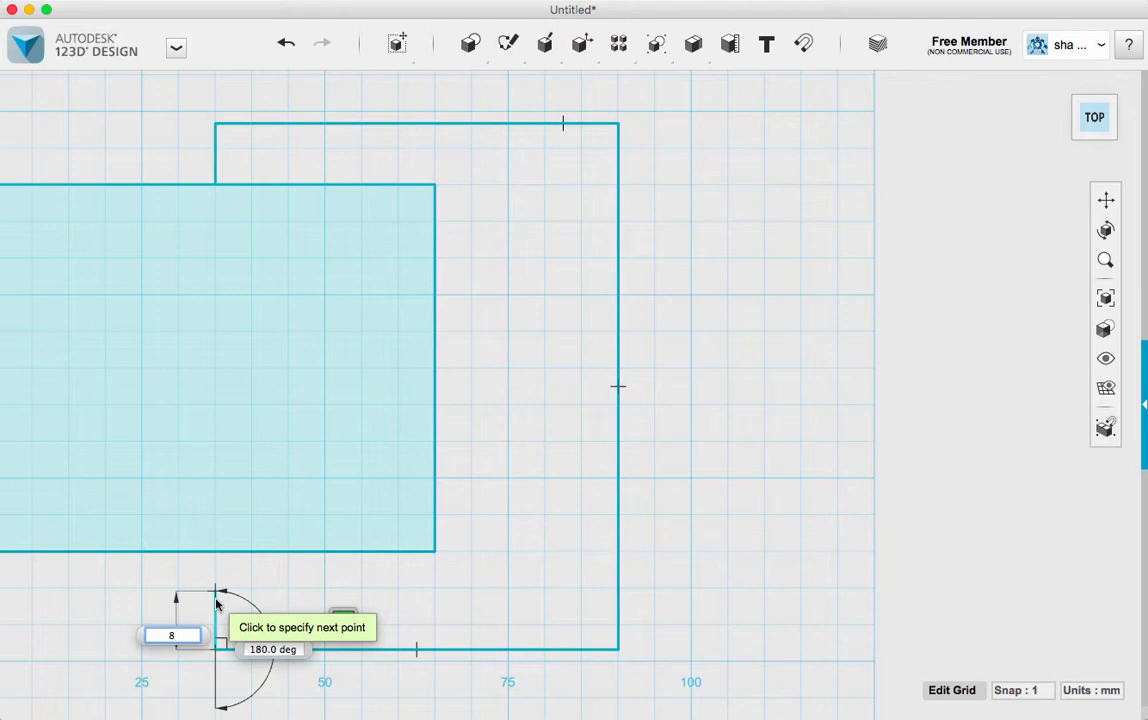
{"action": "left_click", "coordinate": [216, 596]}
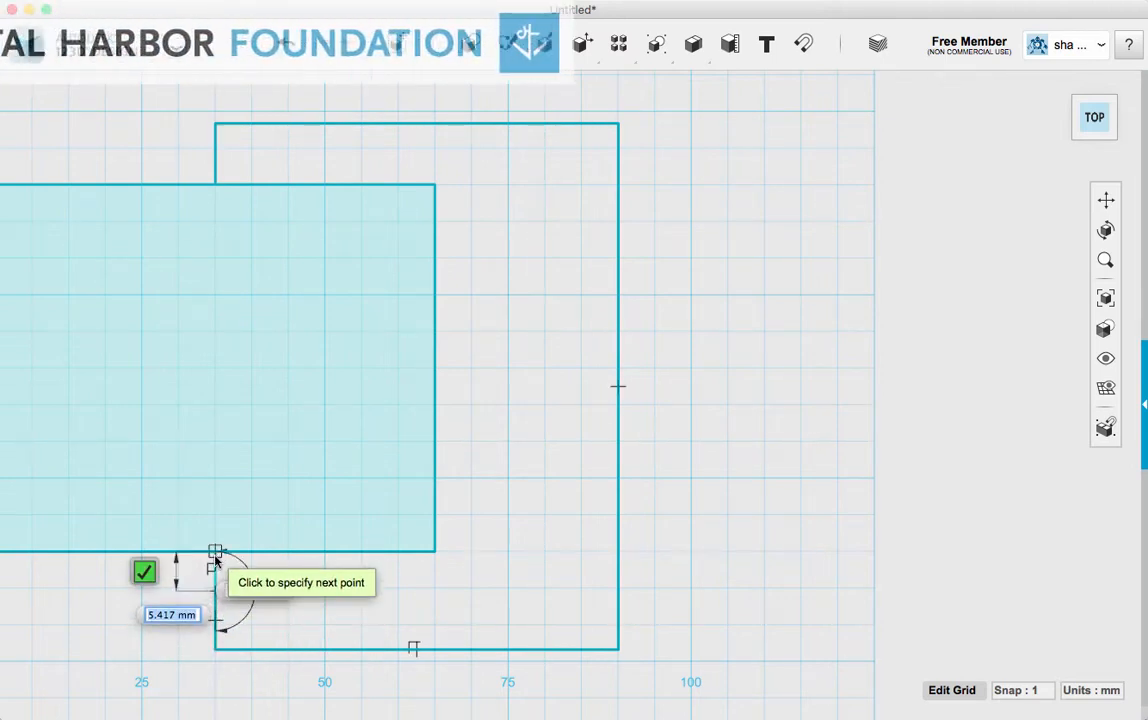
- Extend the short vertical line upward by about 5 mm, ending just below the rectangle's lower edge
{"action": "scroll", "coordinate": [214, 567], "scroll_direction": "up", "scroll_amount": 5}
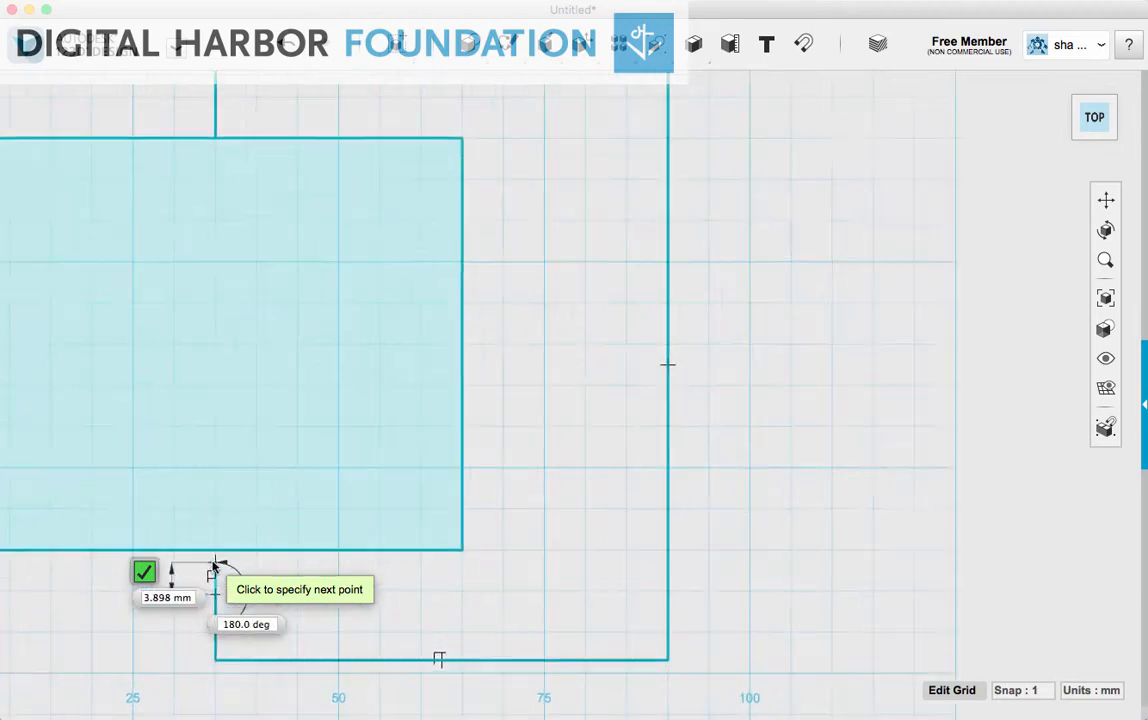
{"action": "scroll", "coordinate": [213, 567], "scroll_direction": "up", "scroll_amount": 2}
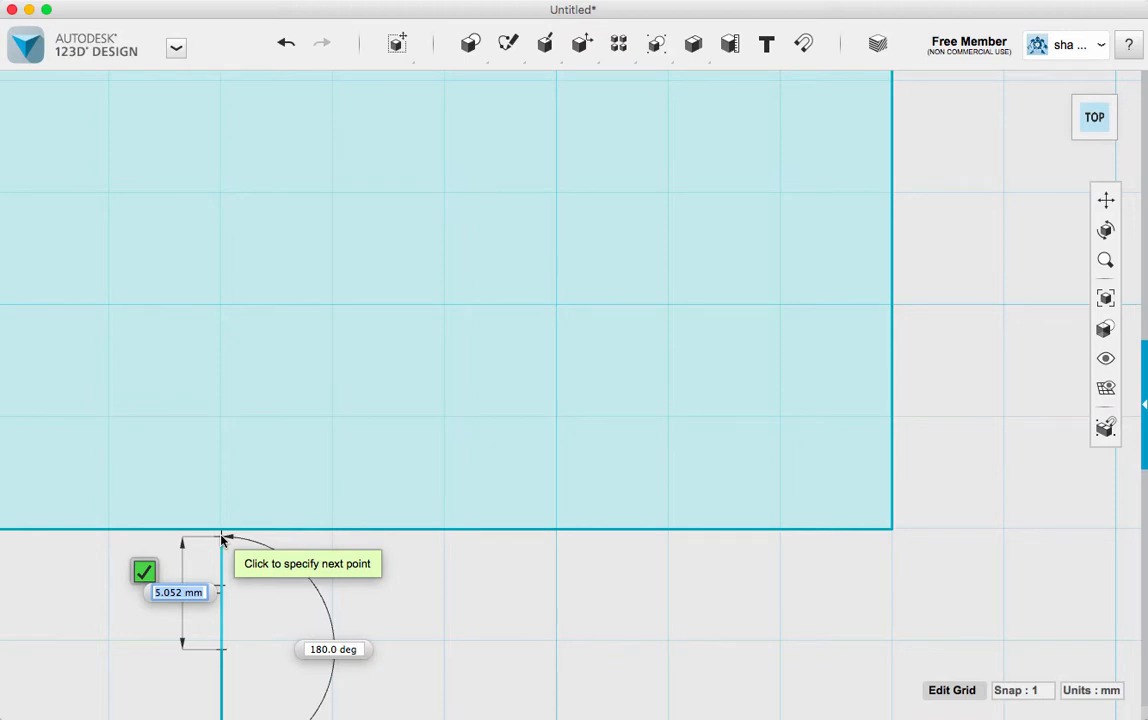
{"action": "scroll", "coordinate": [224, 540], "scroll_direction": "up", "scroll_amount": 4}
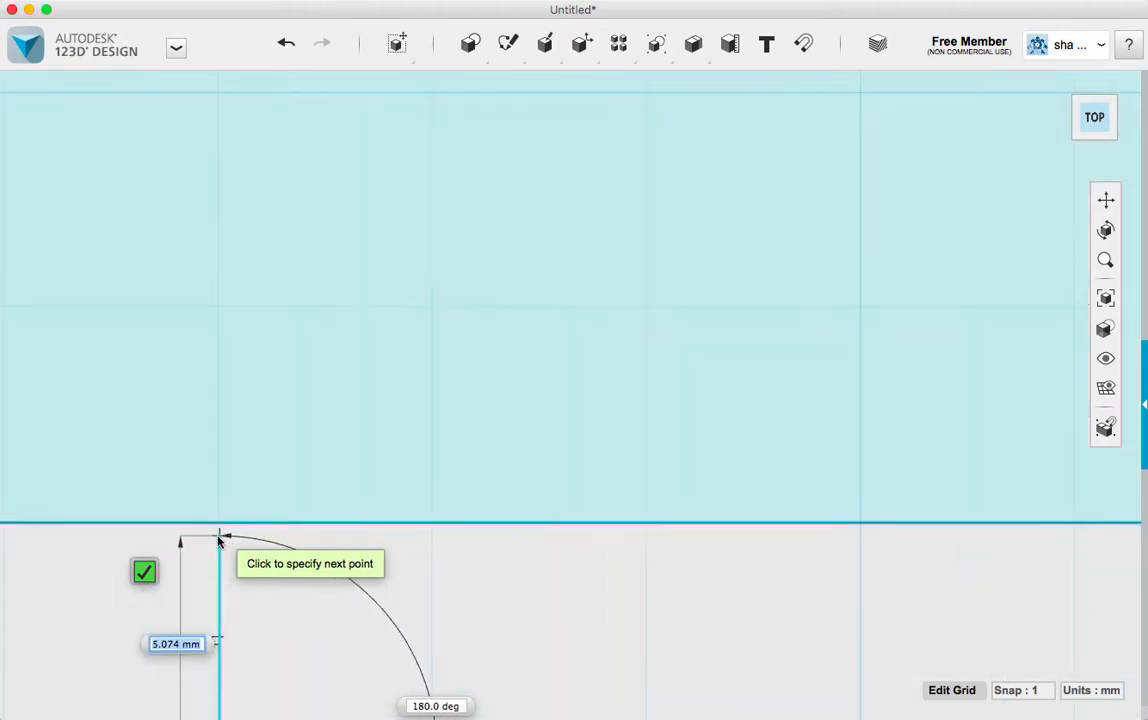
{"action": "left_click", "coordinate": [219, 535]}
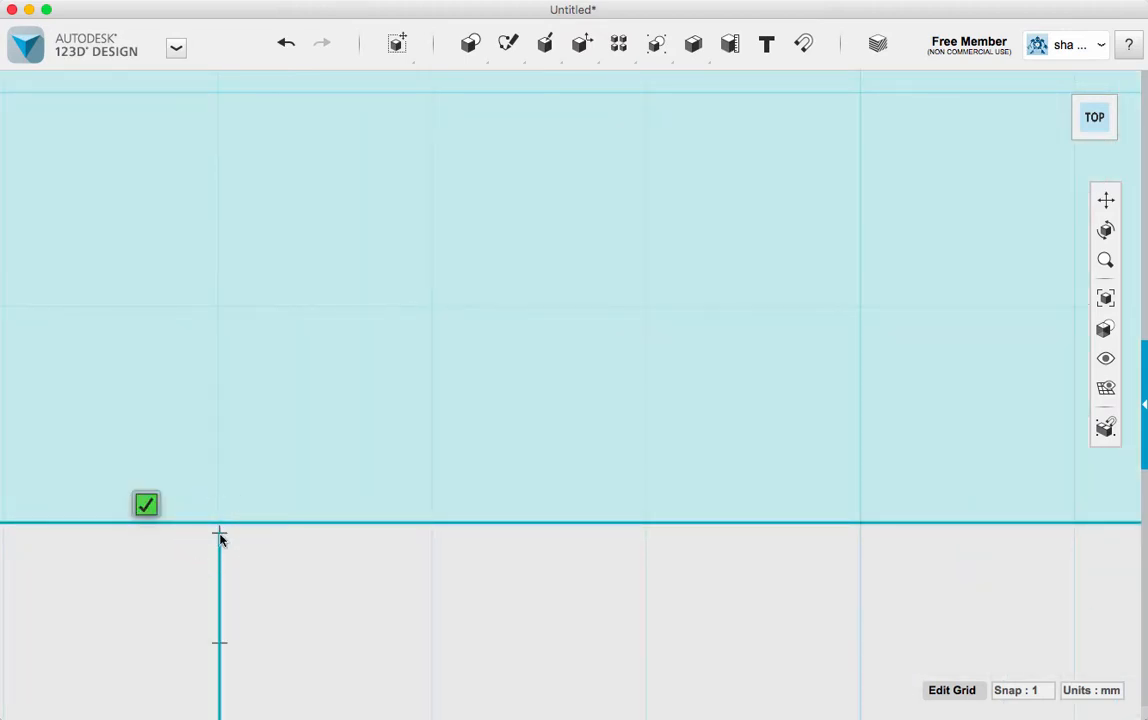
{"action": "scroll", "coordinate": [431, 606], "scroll_direction": "up", "scroll_amount": 3}
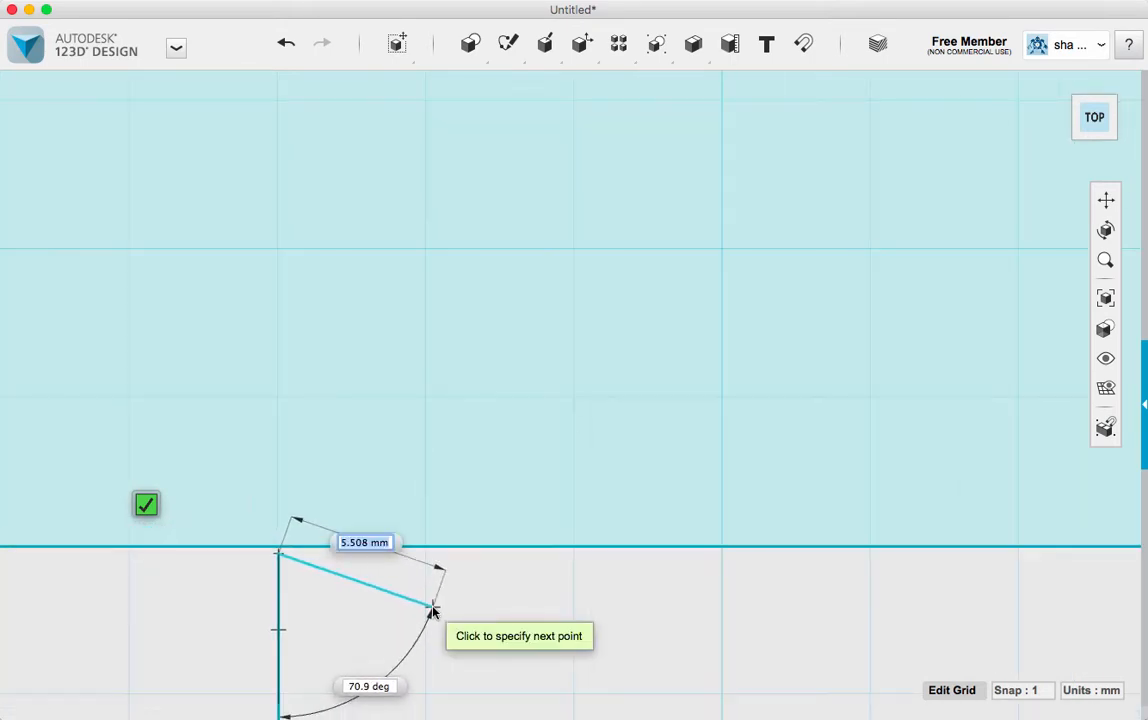
- Add a diagonal segment of about 6.6 mm and a horizontal one of about 26.9 mm, ending just past the rectangle's right edge
{"action": "scroll", "coordinate": [431, 606], "scroll_direction": "up", "scroll_amount": 3}
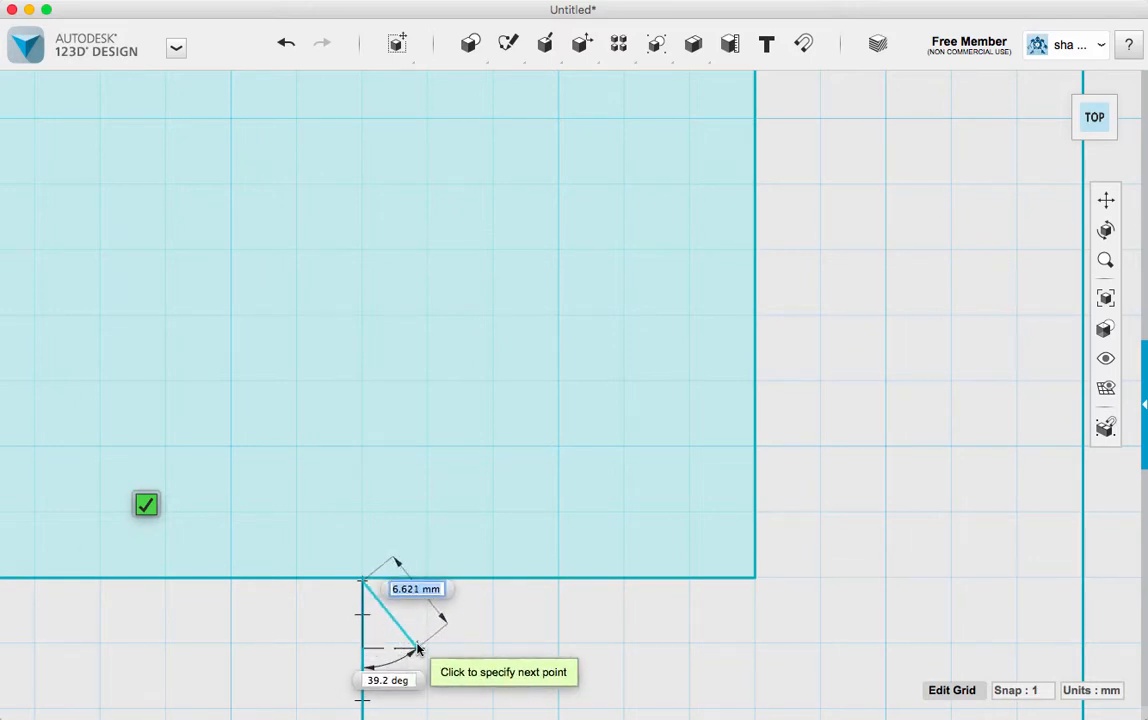
{"action": "left_click", "coordinate": [418, 648]}
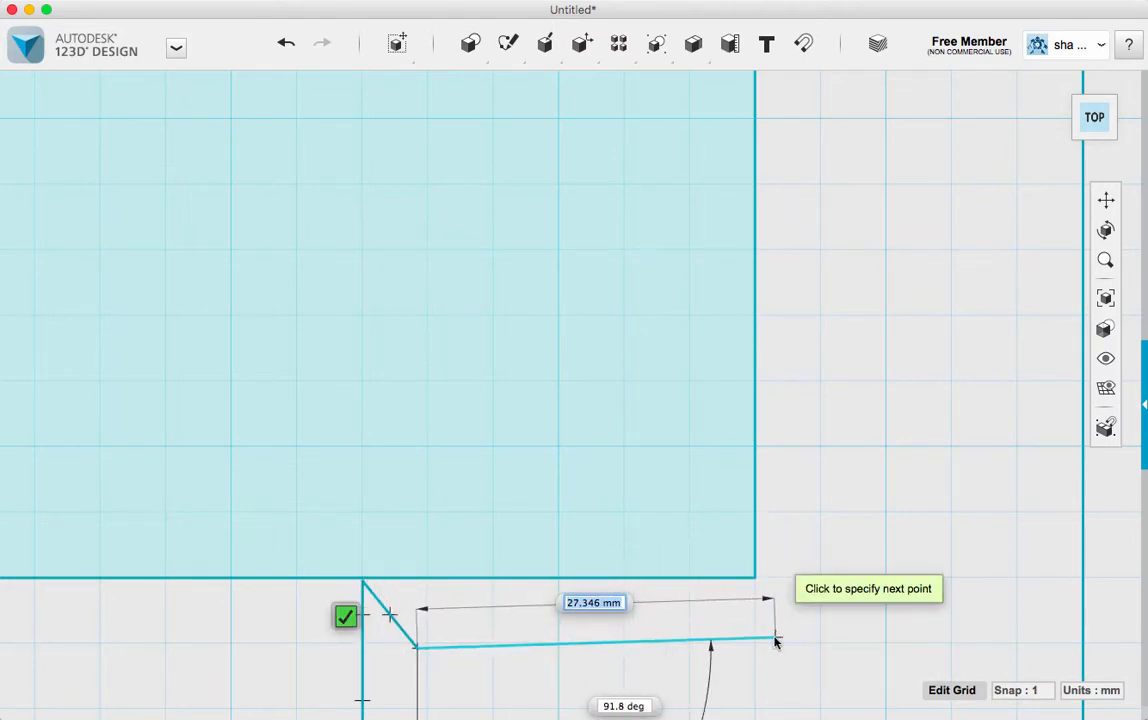
{"action": "scroll", "coordinate": [778, 655], "scroll_direction": "down", "scroll_amount": 5}
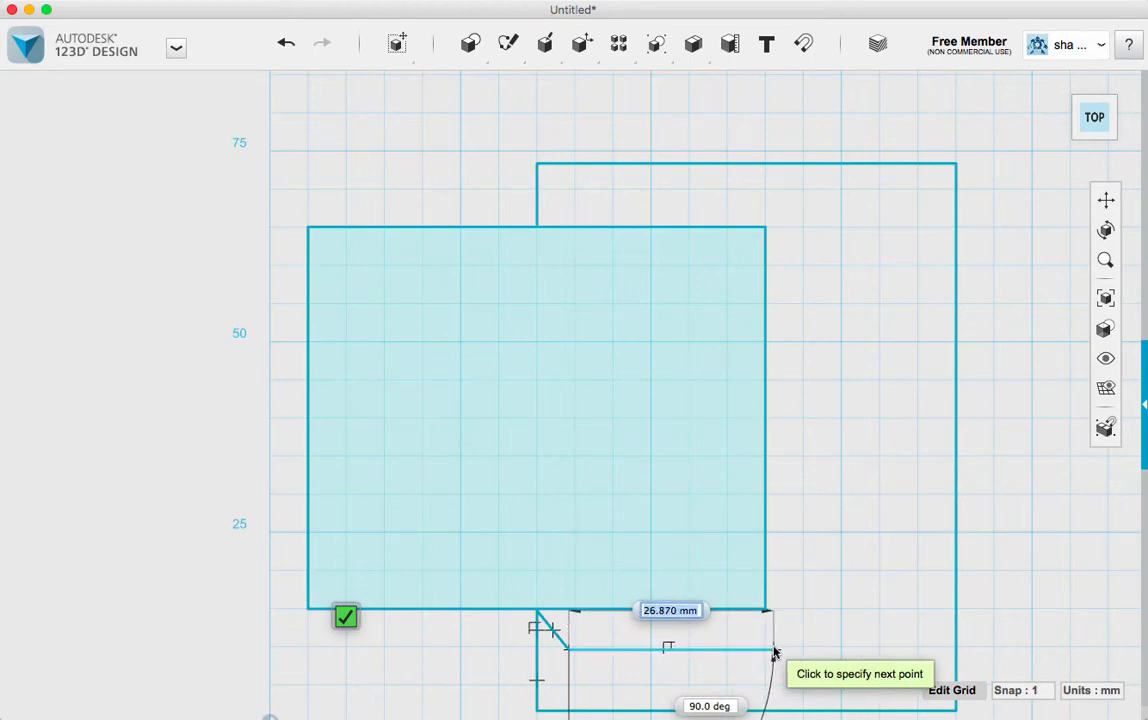
{"action": "left_click", "coordinate": [774, 650]}
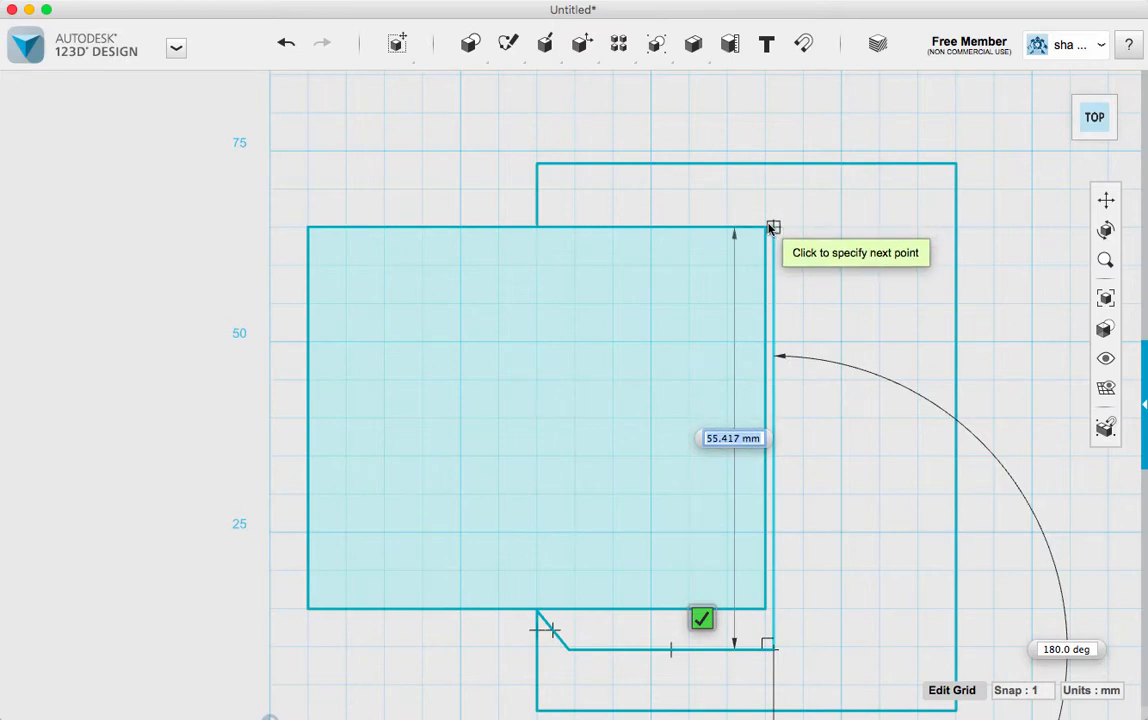
- Draw a vertical segment about 56 mm long upward, ending just beyond the rectangle's upper-right corner
{"action": "scroll", "coordinate": [772, 228], "scroll_direction": "up", "scroll_amount": 5}
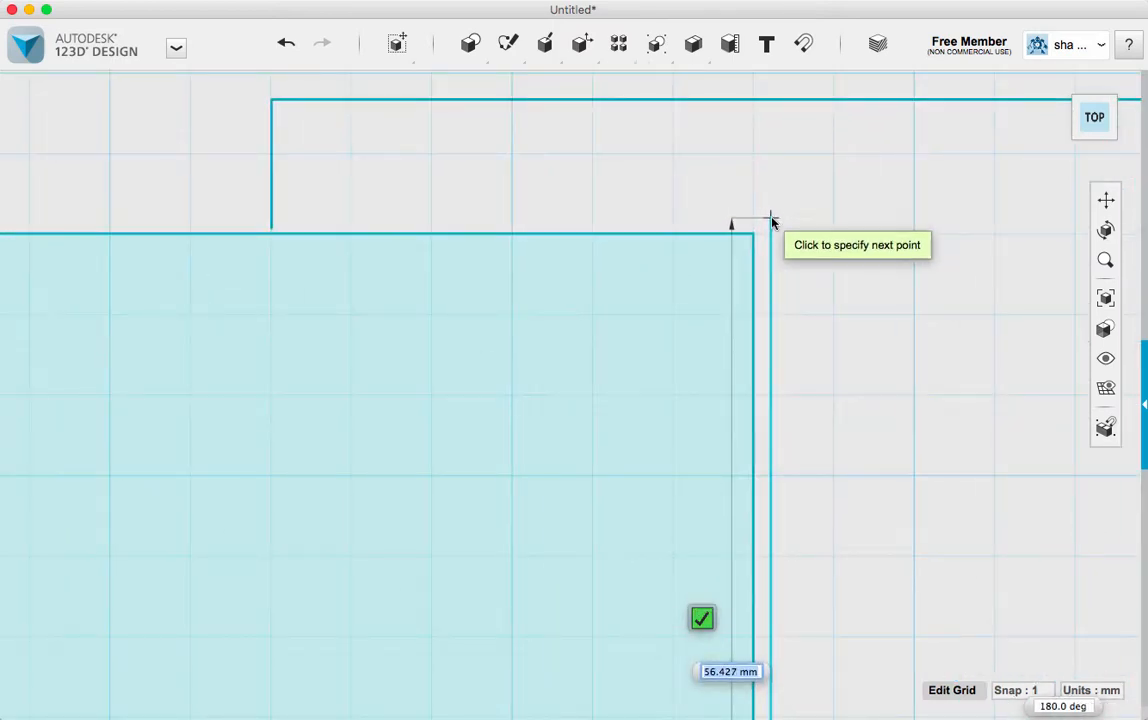
{"action": "scroll", "coordinate": [772, 222], "scroll_direction": "up", "scroll_amount": 2}
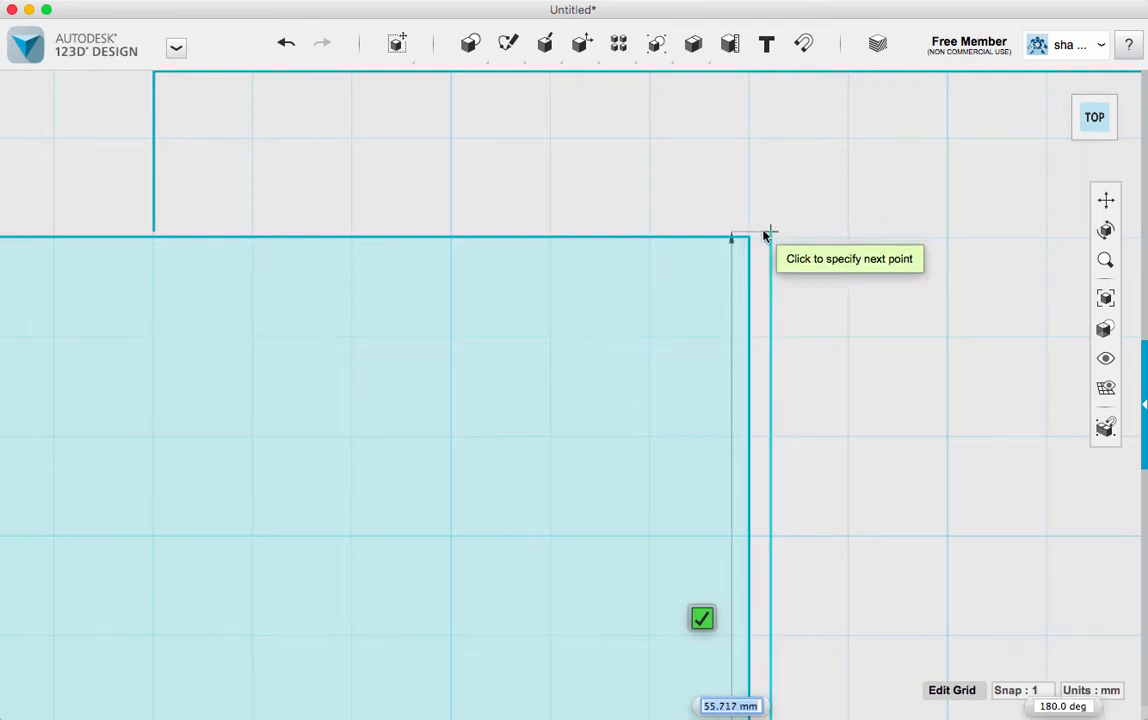
{"action": "left_click", "coordinate": [765, 235]}
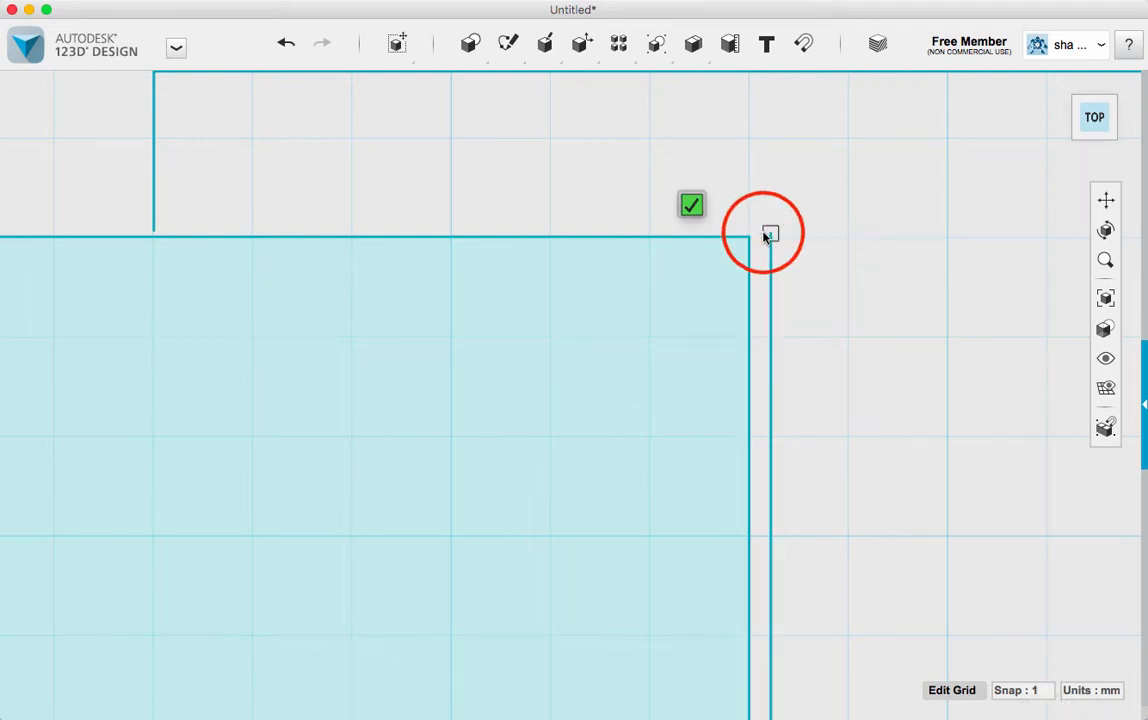
- Close the outline at the lower end of the upper short vertical line and finish the sketch
{"action": "left_click", "coordinate": [155, 233]}
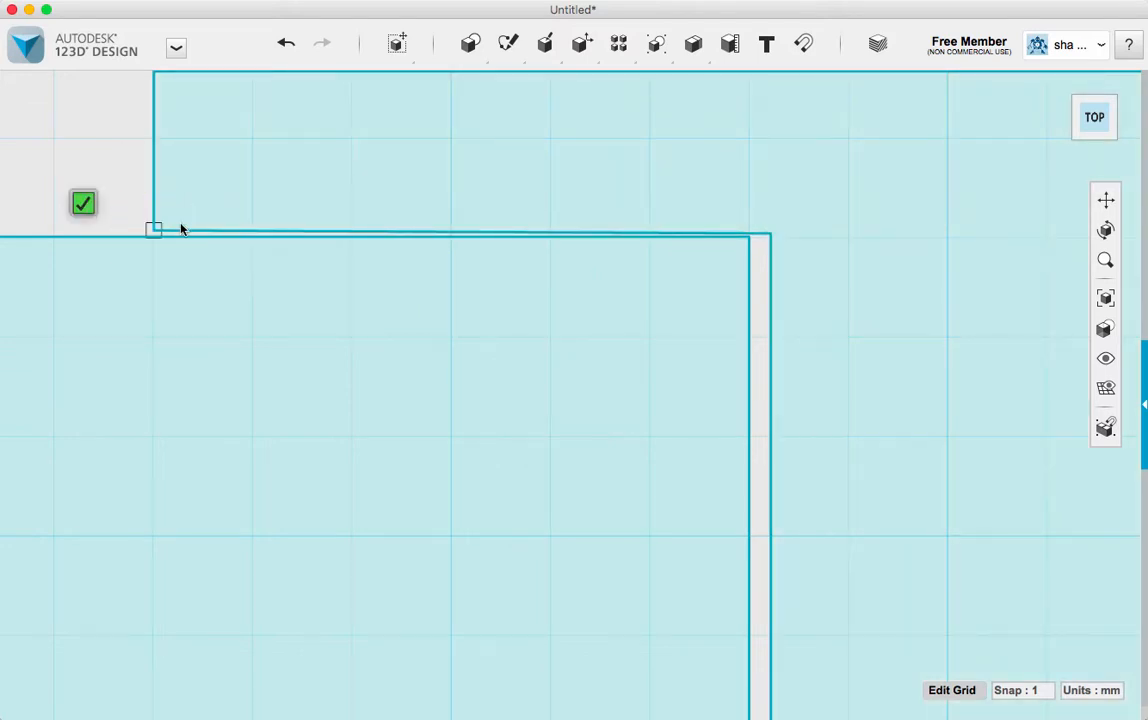
{"action": "scroll", "coordinate": [837, 355], "scroll_direction": "up", "scroll_amount": 3}
{"action": "scroll", "coordinate": [837, 355], "scroll_direction": "down", "scroll_amount": 5}
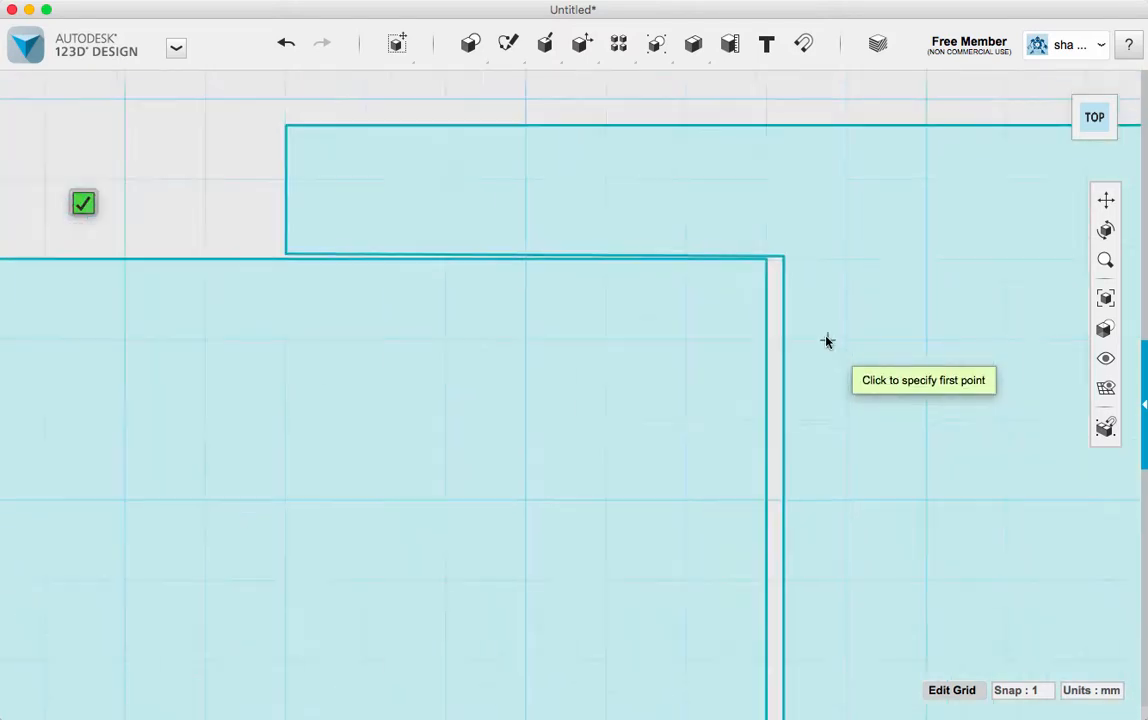
{"action": "scroll", "coordinate": [826, 341], "scroll_direction": "down", "scroll_amount": 5}
{"action": "left_click", "coordinate": [1105, 199]}
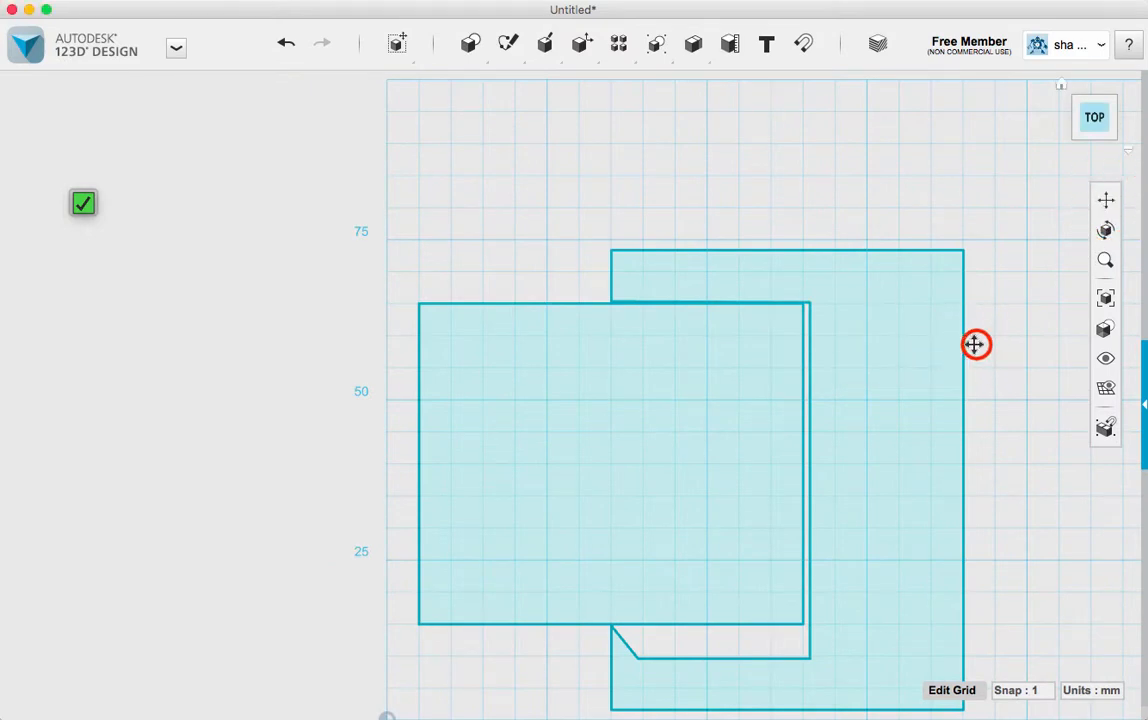
{"action": "left_click_drag", "start_coordinate": [975, 344], "coordinate": [741, 246]}
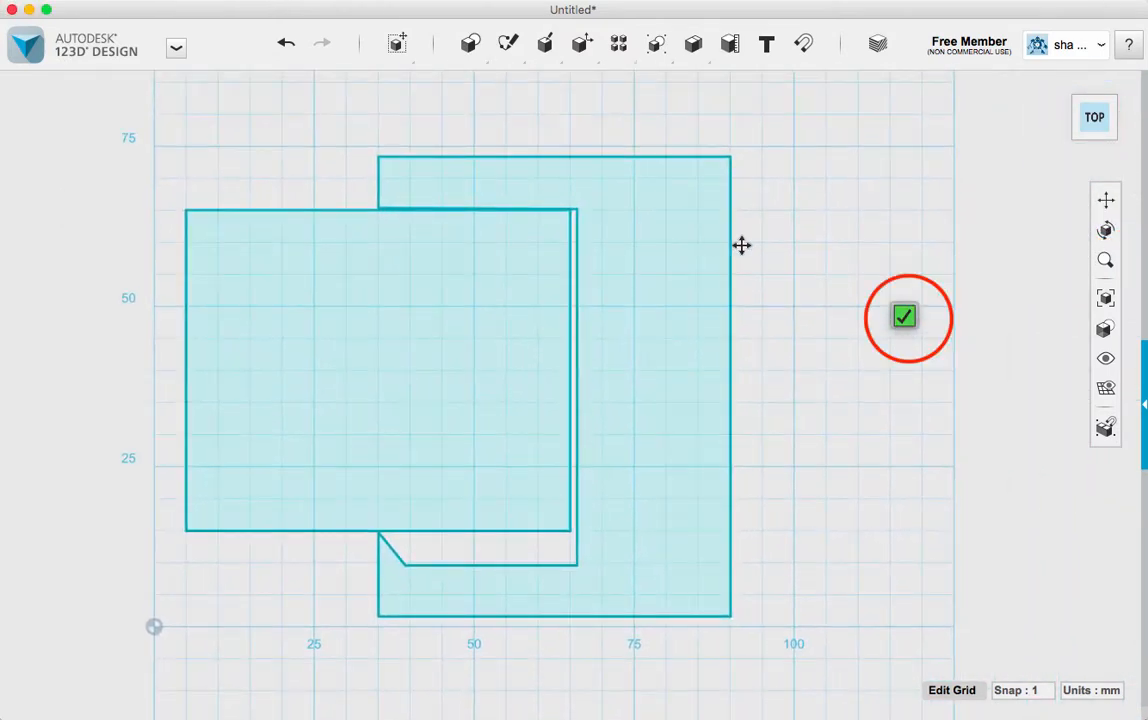
{"action": "left_click", "coordinate": [907, 318]}
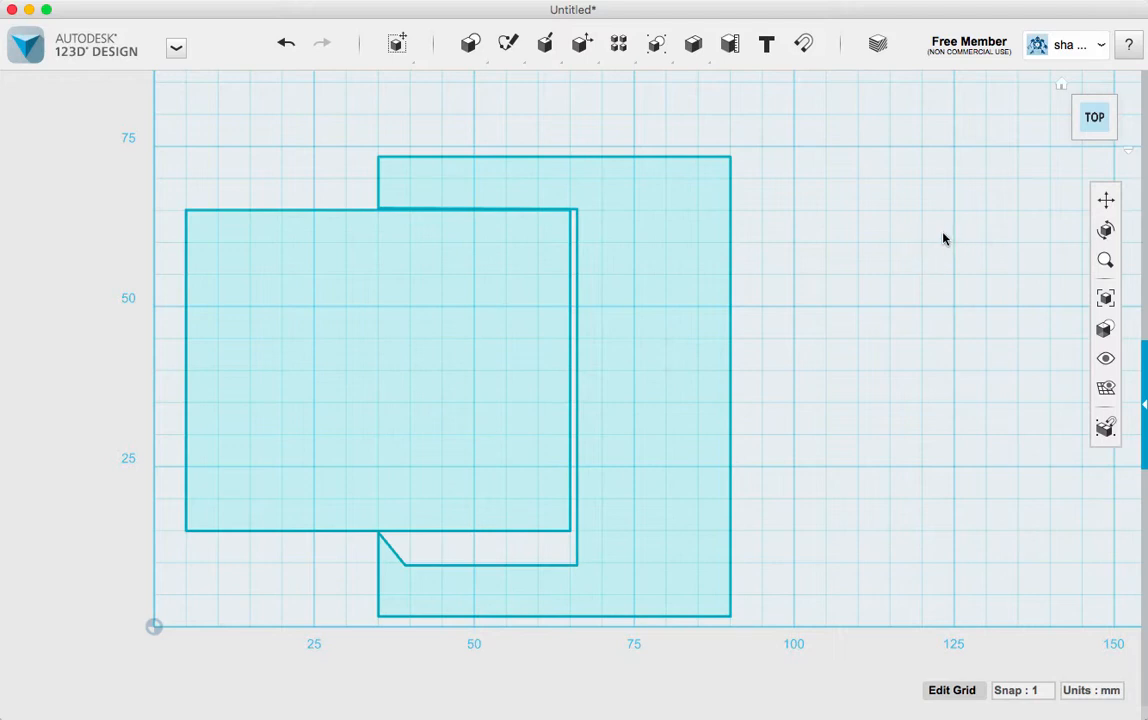
{"action": "middle_click_drag", "start_coordinate": [943, 235], "coordinate": [875, 274]}
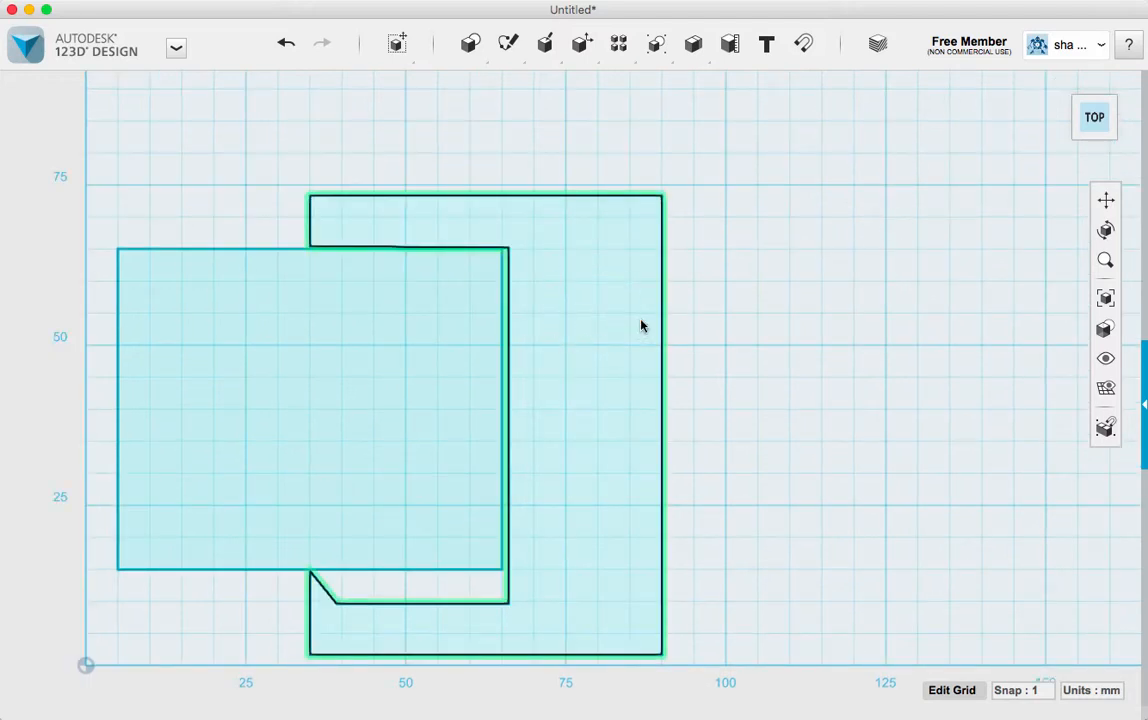
- Extrude the closed C-shaped outline by 15 mm
{"action": "left_click", "coordinate": [558, 466]}
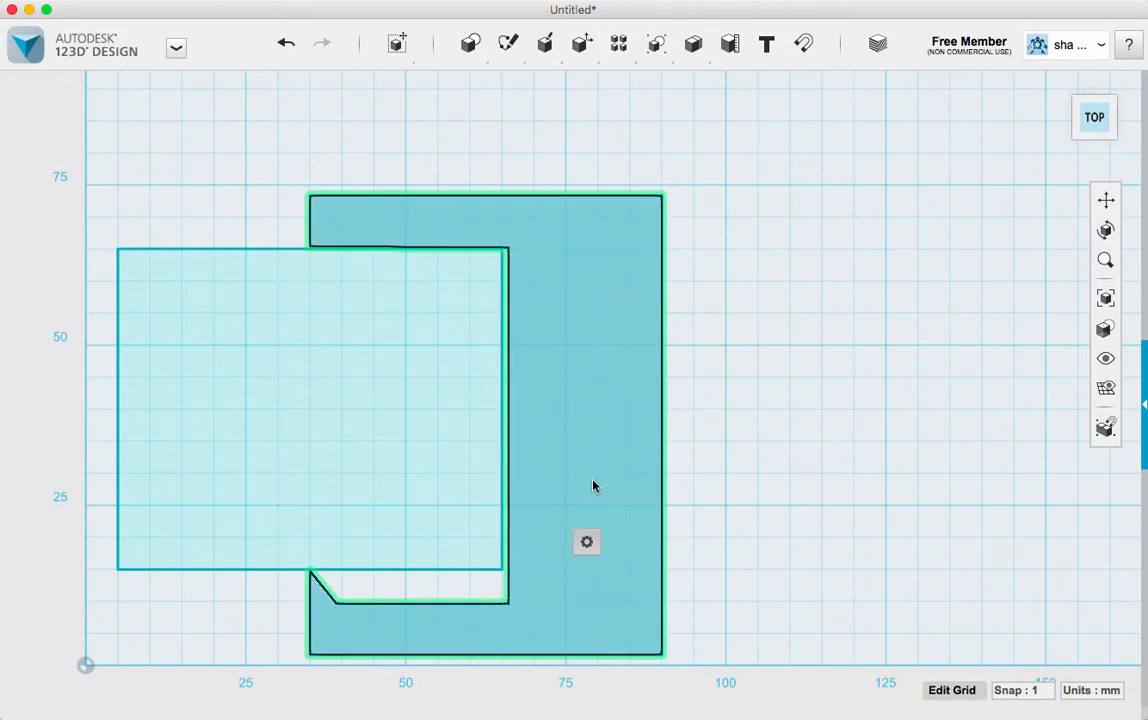
{"action": "mouse_move", "coordinate": [586, 541]}
{"action": "left_click", "coordinate": [679, 541]}
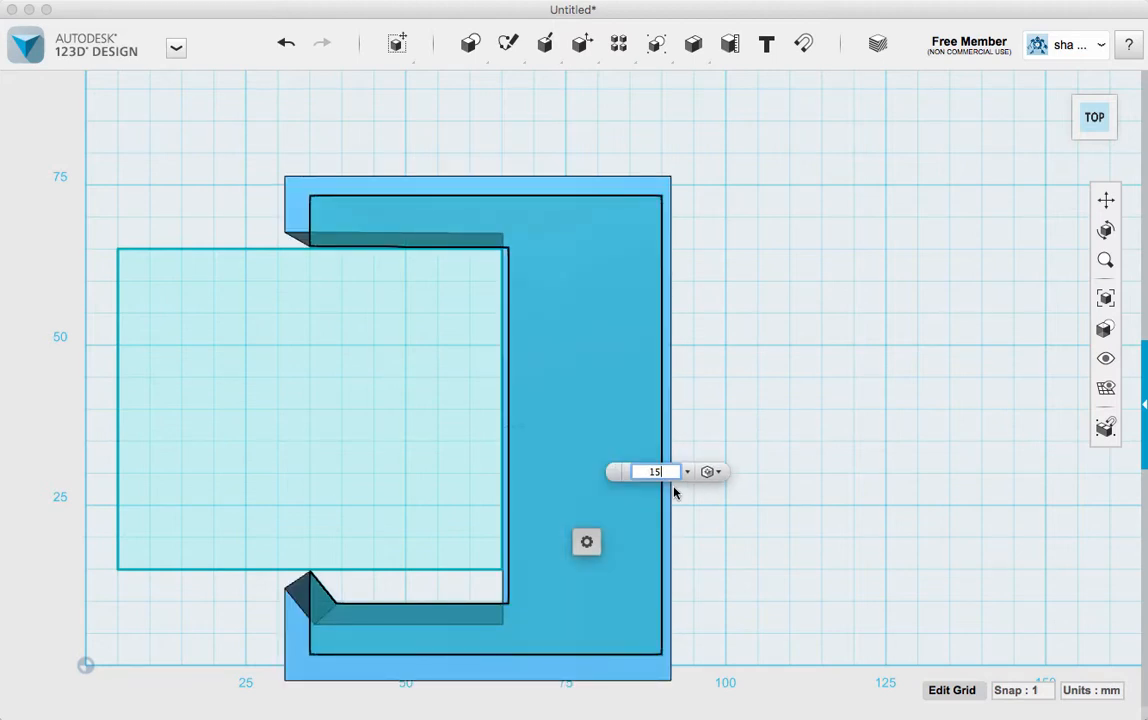
{"action": "key", "text": "Return"}
- Place a circle of radius 4.7 mm on the empty grid area to the right of the extruded clip
{"action": "right_click_drag", "start_coordinate": [754, 449], "coordinate": [778, 454]}
{"action": "left_click", "coordinate": [1106, 200]}
{"action": "left_click_drag", "start_coordinate": [892, 325], "coordinate": [815, 339]}
{"action": "left_click", "coordinate": [1100, 118]}
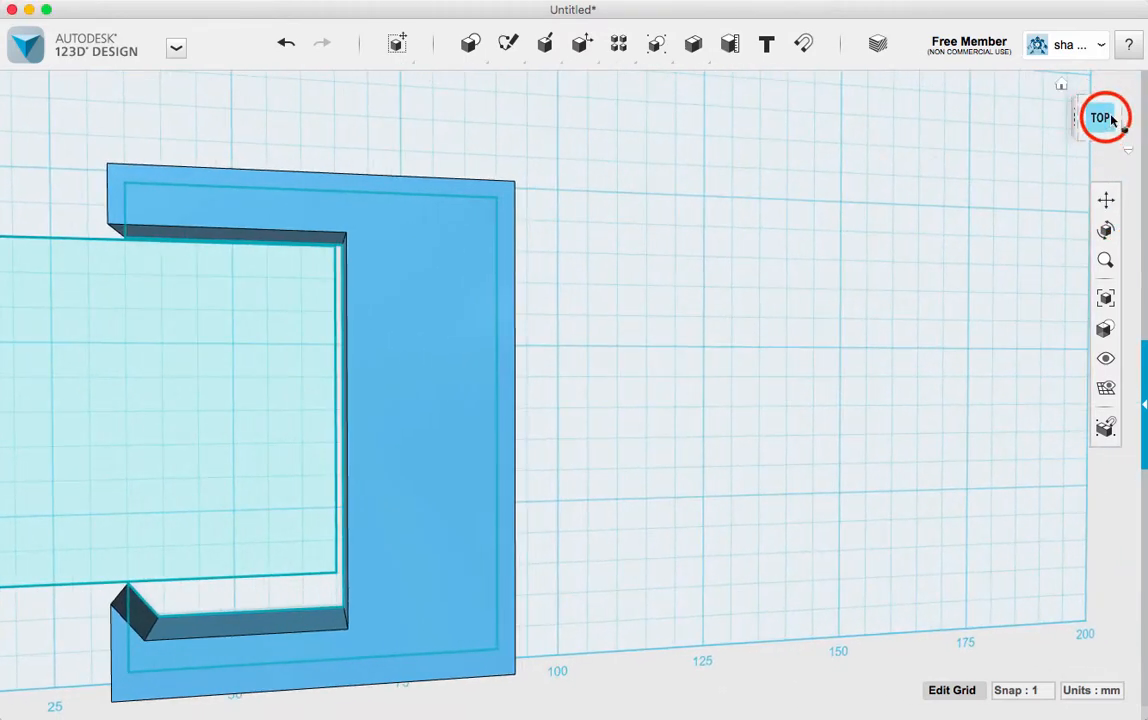
{"action": "left_click", "coordinate": [994, 297]}
{"action": "left_click_drag", "start_coordinate": [999, 279], "coordinate": [502, 266]}
{"action": "left_click_drag", "start_coordinate": [697, 226], "coordinate": [607, 246]}
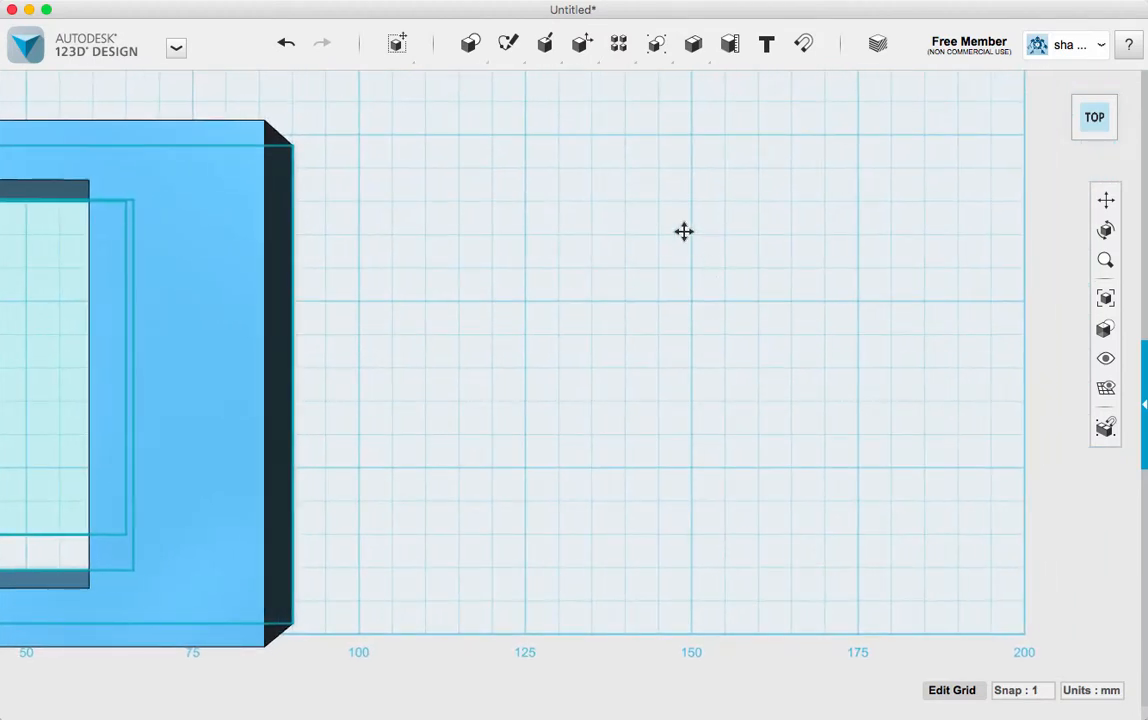
{"action": "mouse_move", "coordinate": [470, 44]}
{"action": "left_click", "coordinate": [782, 84]}
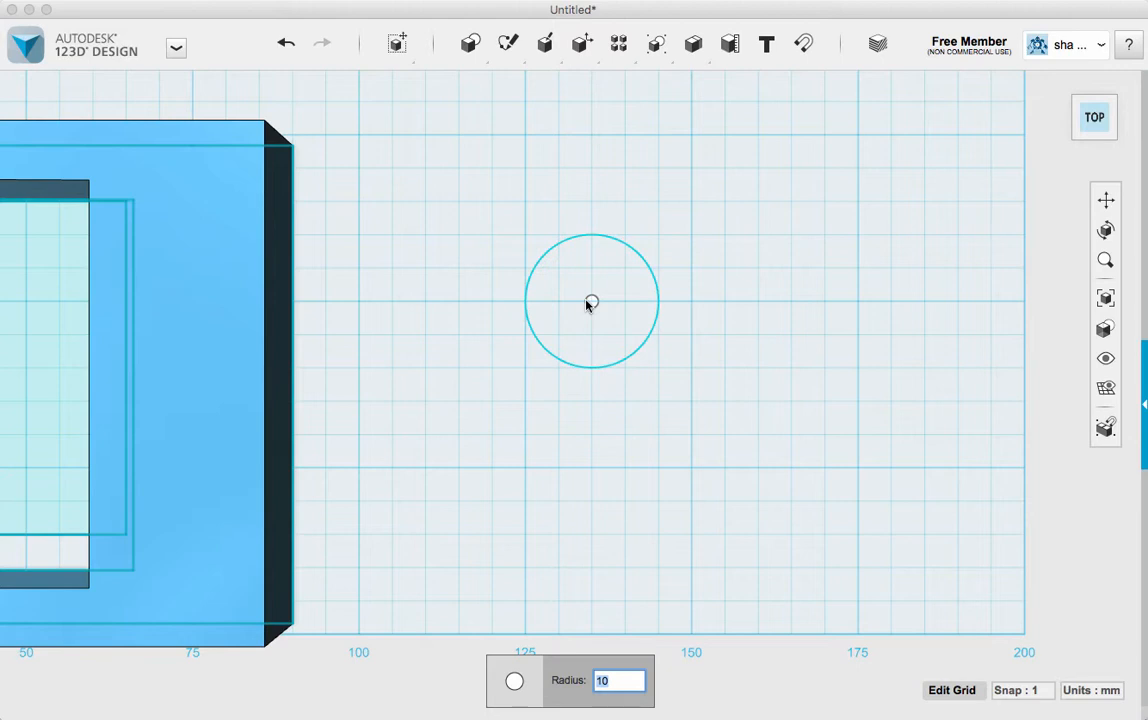
{"action": "type", "text": "4.7"}
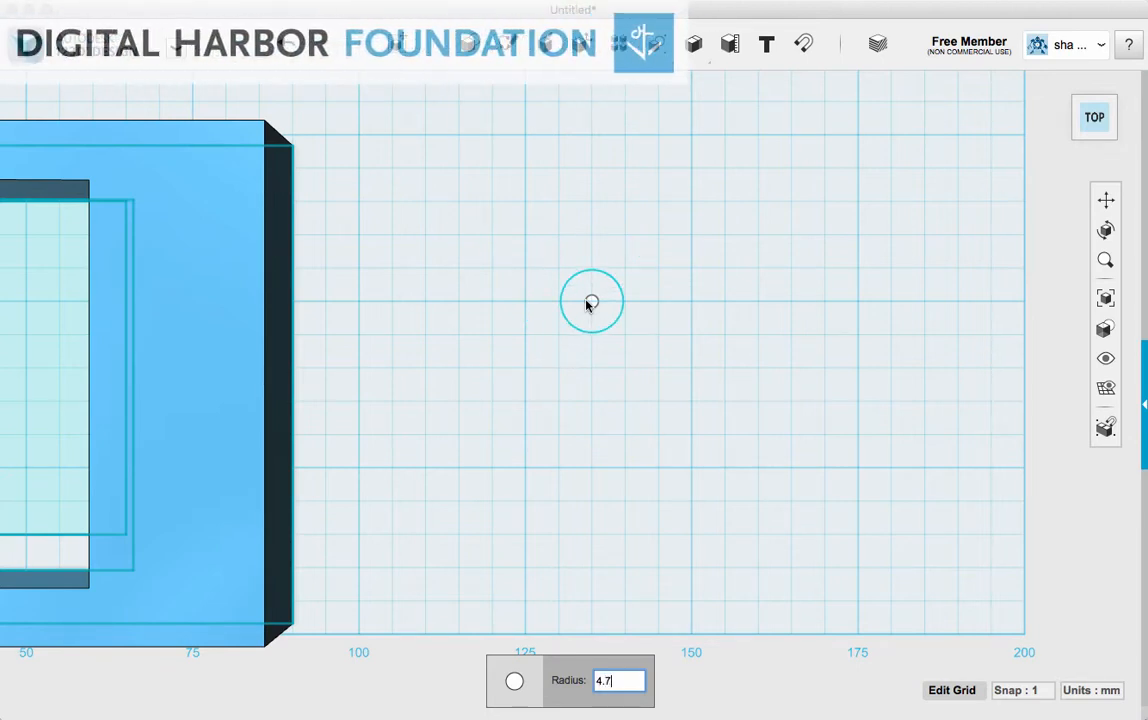
{"action": "key", "text": "Return"}
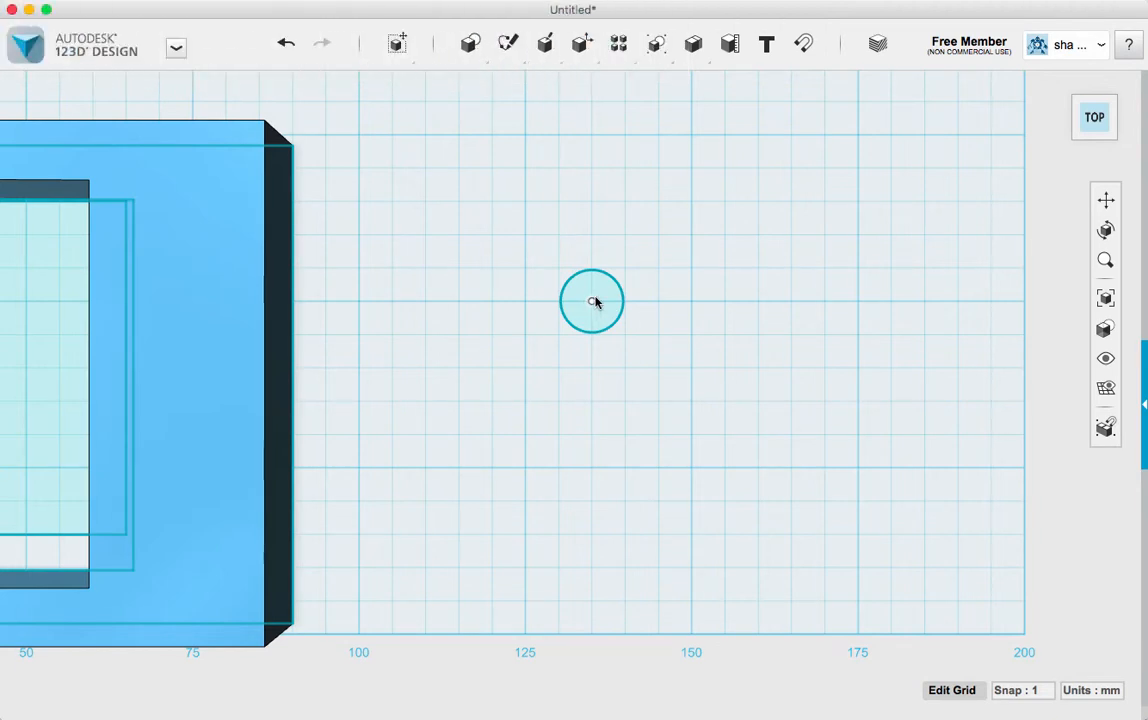
{"action": "mouse_move", "coordinate": [531, 55]}
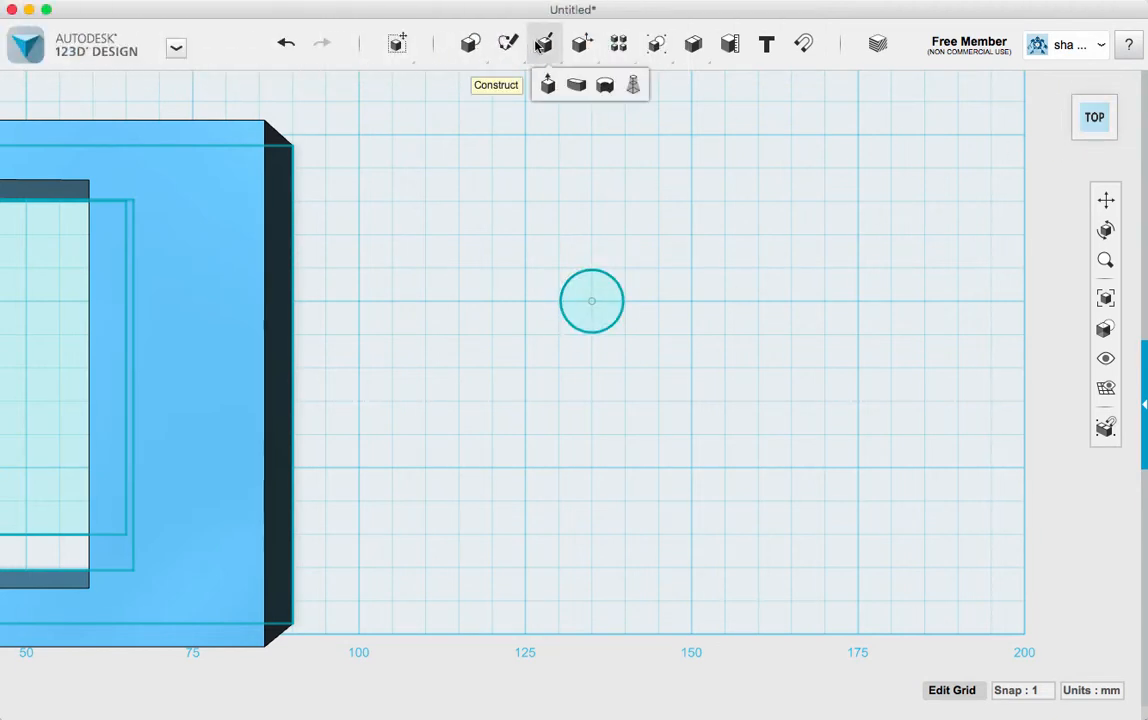
{"action": "mouse_move", "coordinate": [471, 44]}
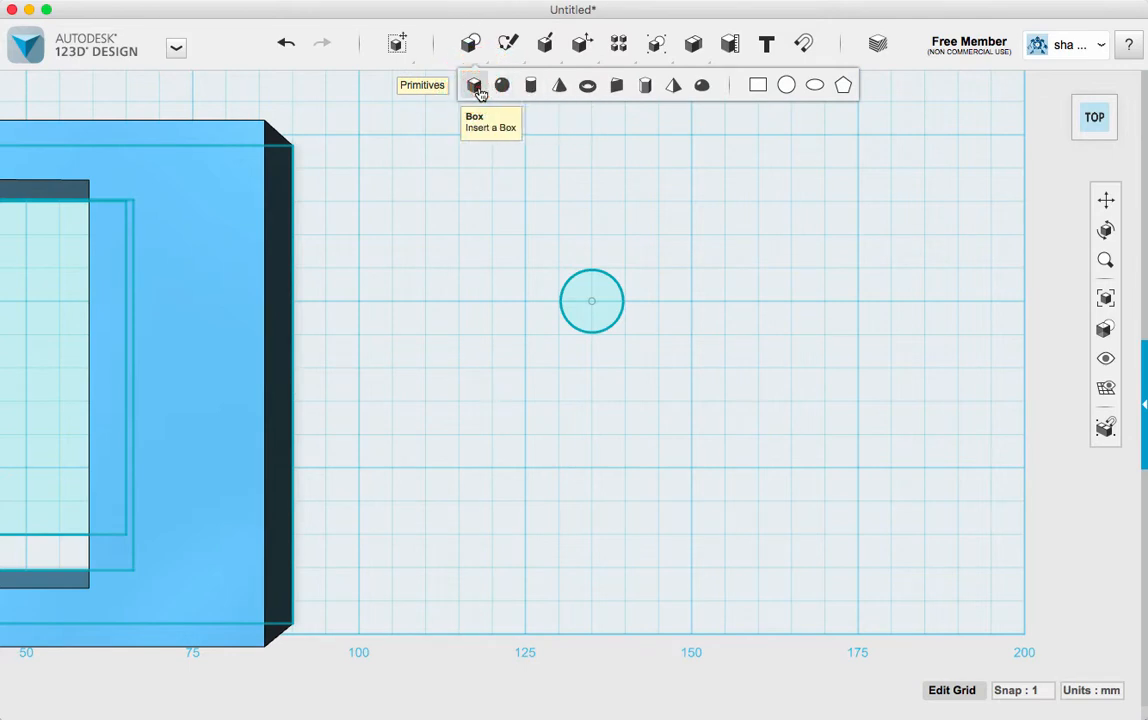
{"action": "left_click", "coordinate": [476, 88]}
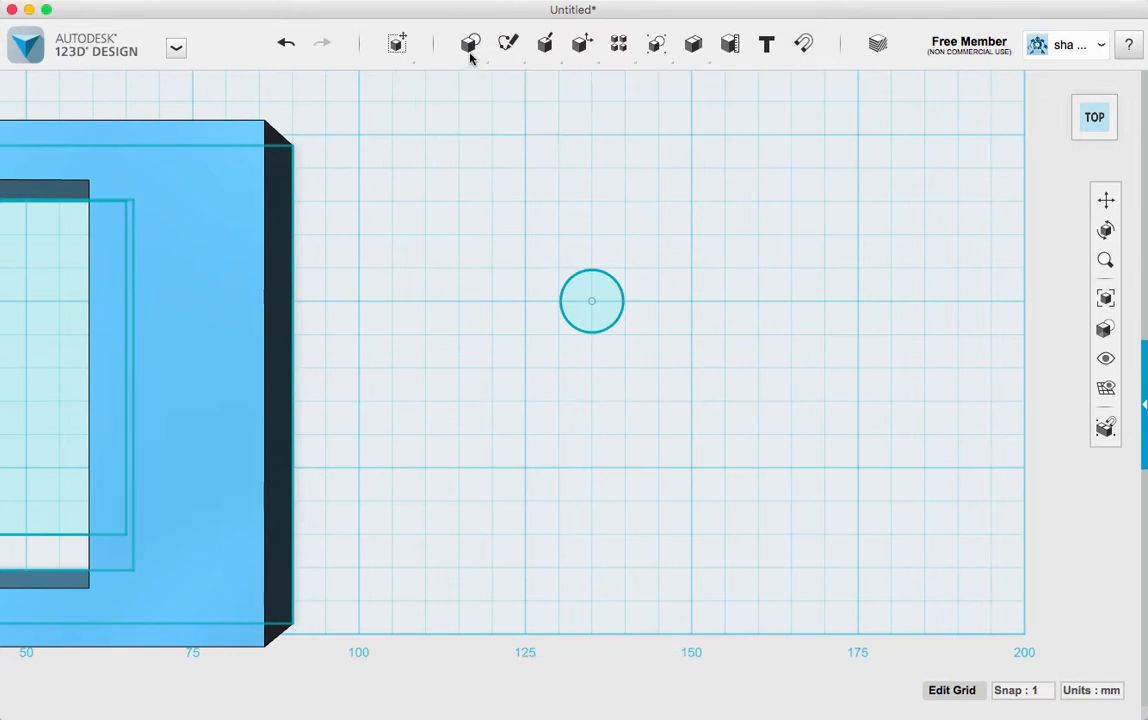
- Place a rectangle 20 mm long and 3.7 mm wide directly above the circle, centred on it
{"action": "mouse_move", "coordinate": [469, 44]}
{"action": "left_click", "coordinate": [757, 85]}
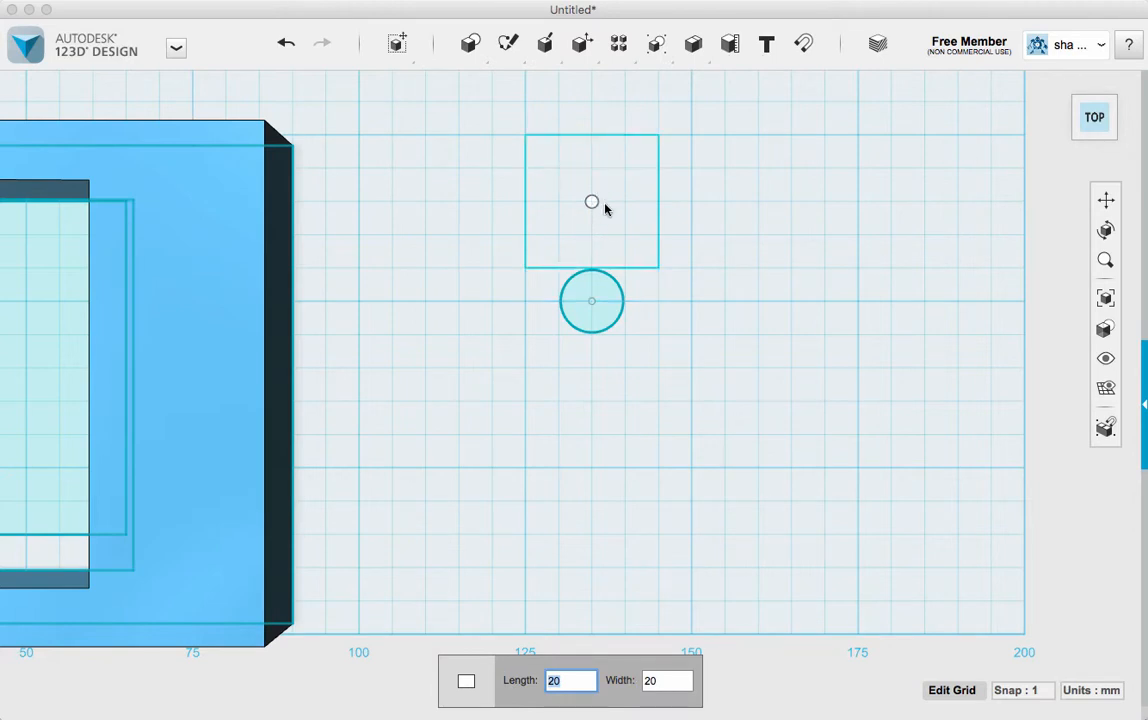
{"action": "key", "text": "Tab"}
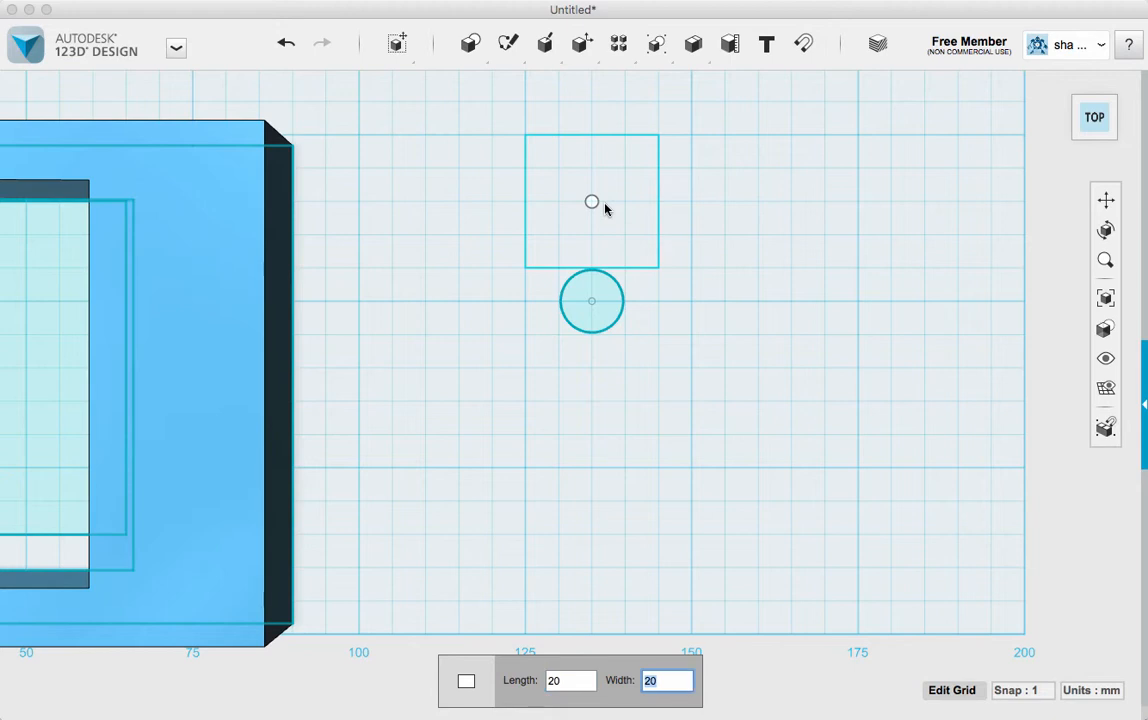
{"action": "type", "text": "3.7"}
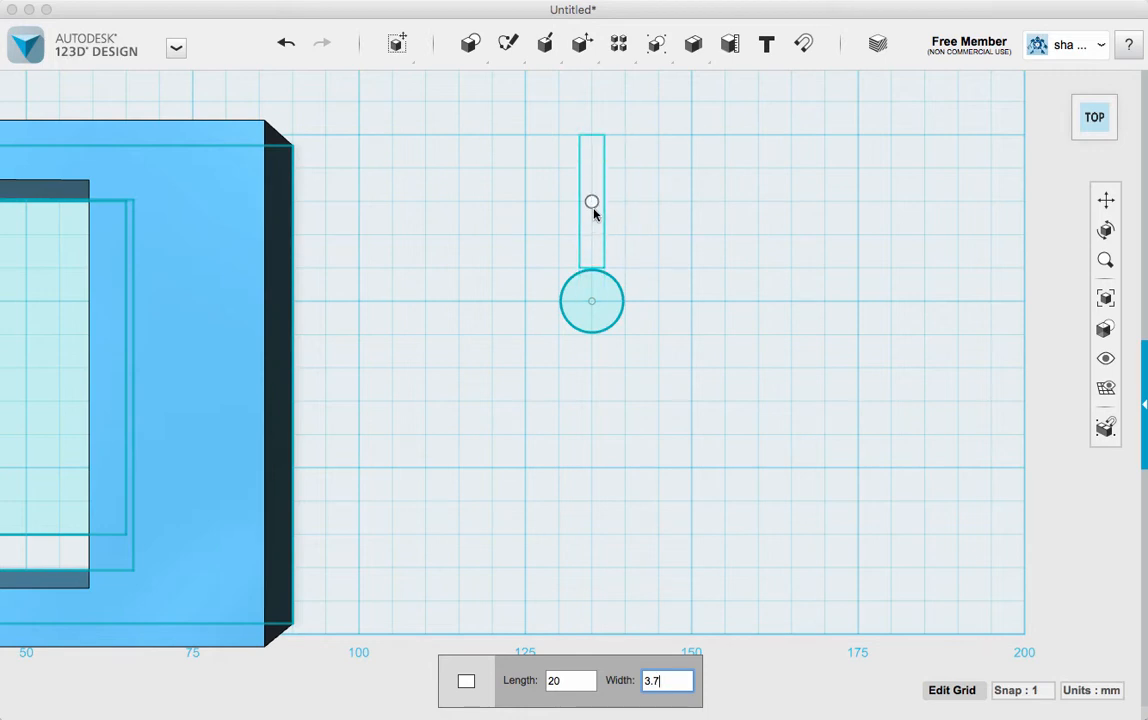
{"action": "left_click", "coordinate": [592, 208]}
- Extrude the circle and the narrow rectangle together by 20 mm
{"action": "scroll", "coordinate": [607, 300], "scroll_direction": "up", "scroll_amount": 3}
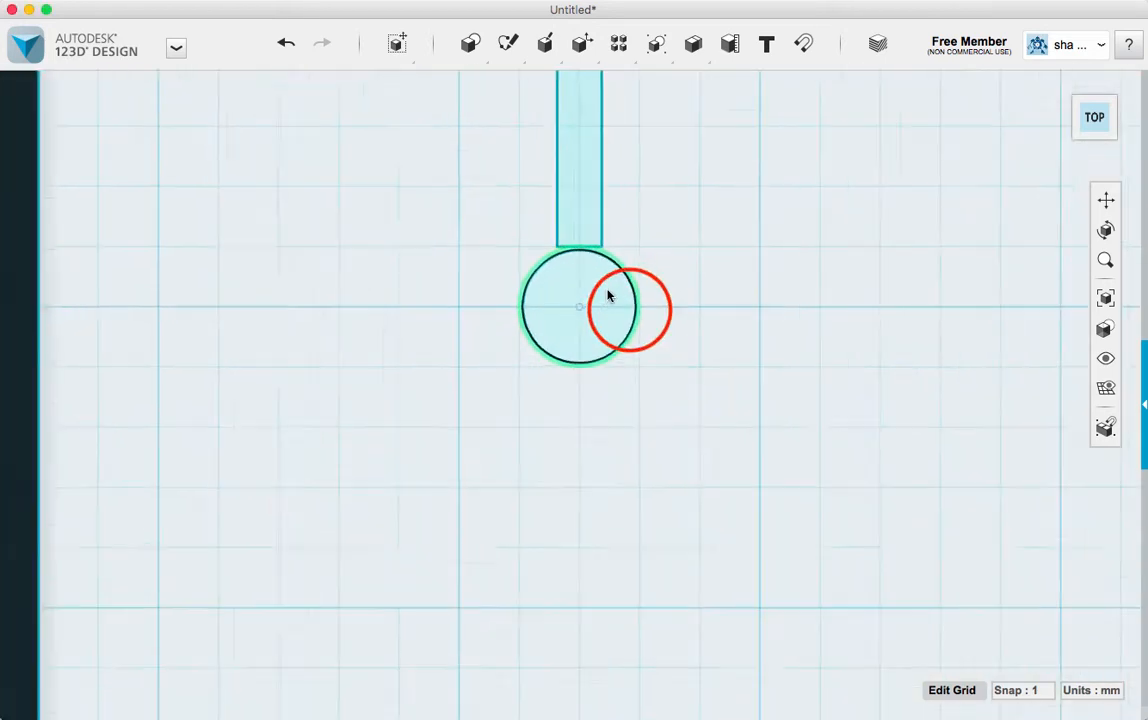
{"action": "left_click", "coordinate": [632, 312]}
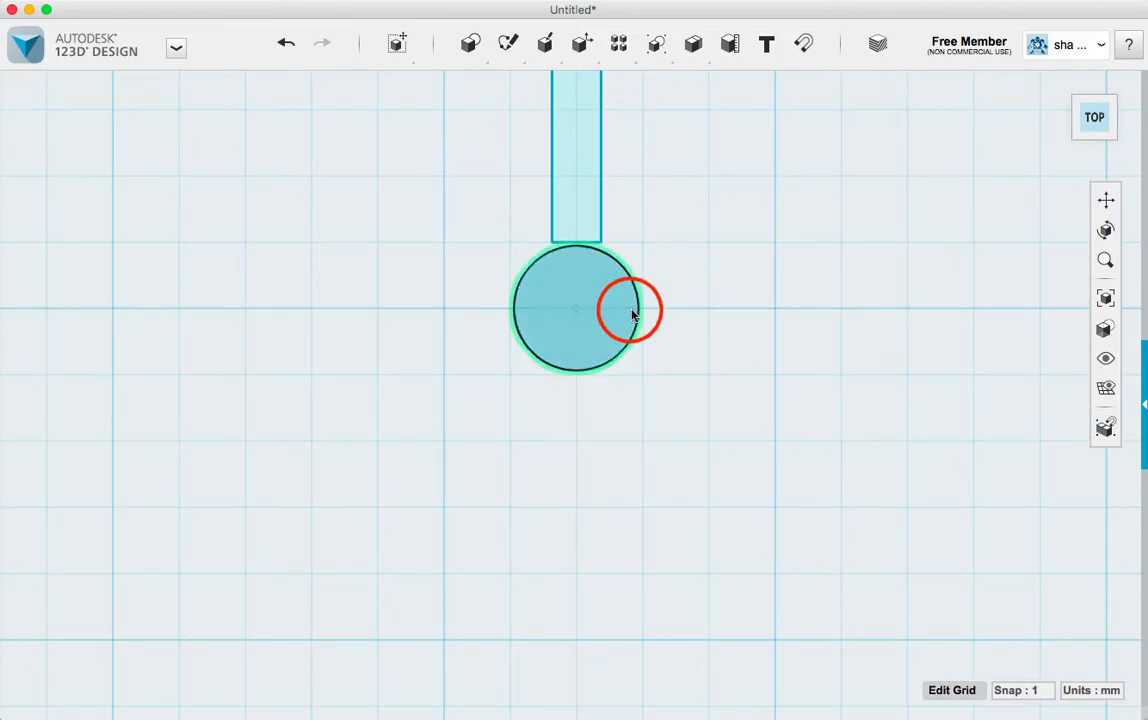
{"action": "left_click", "coordinate": [588, 195], "text": "shift"}
{"action": "mouse_move", "coordinate": [627, 267]}
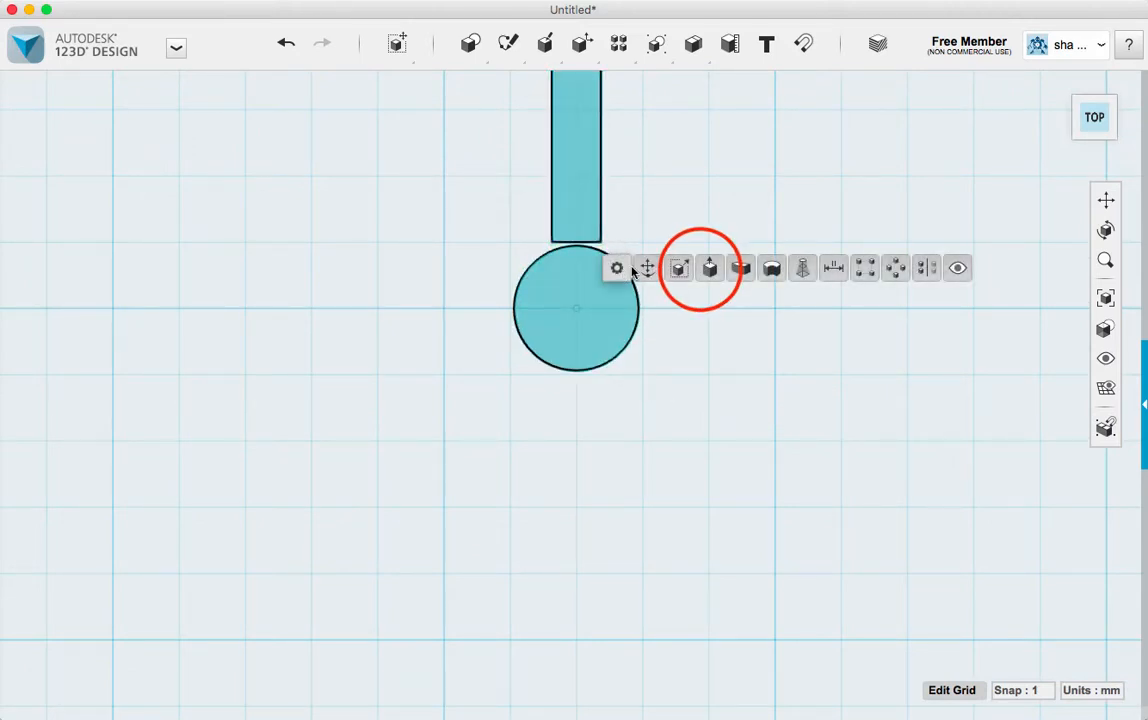
{"action": "left_click", "coordinate": [706, 269]}
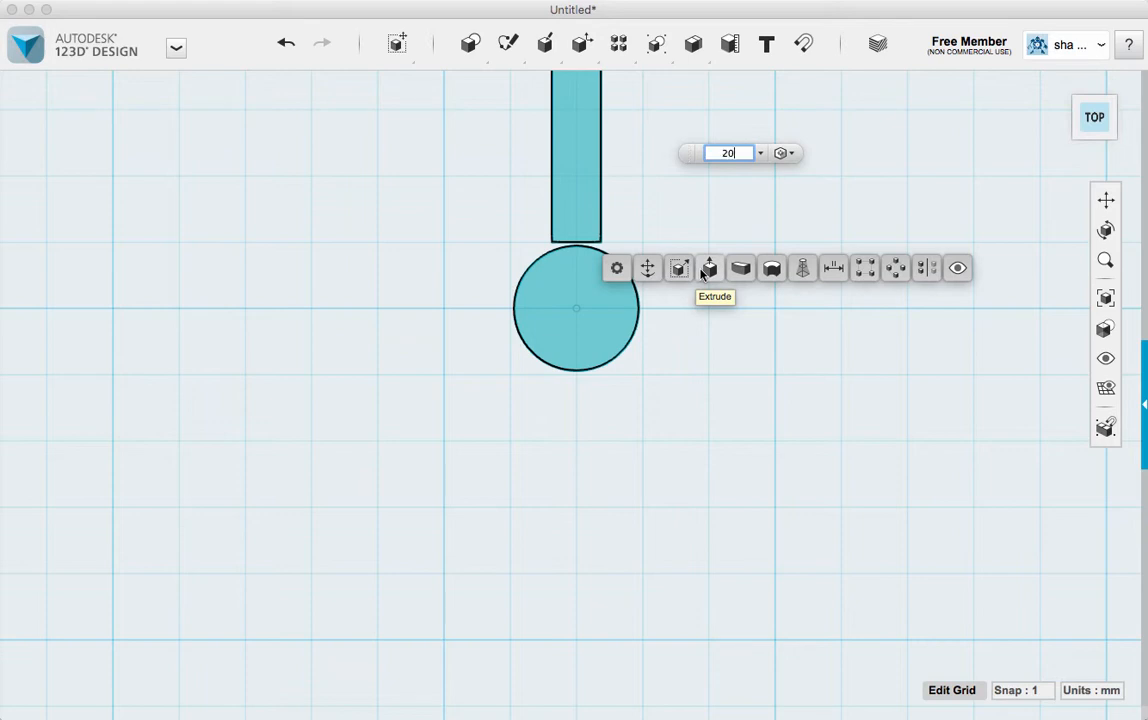
{"action": "type", "text": "20"}
{"action": "key", "text": "Return"}
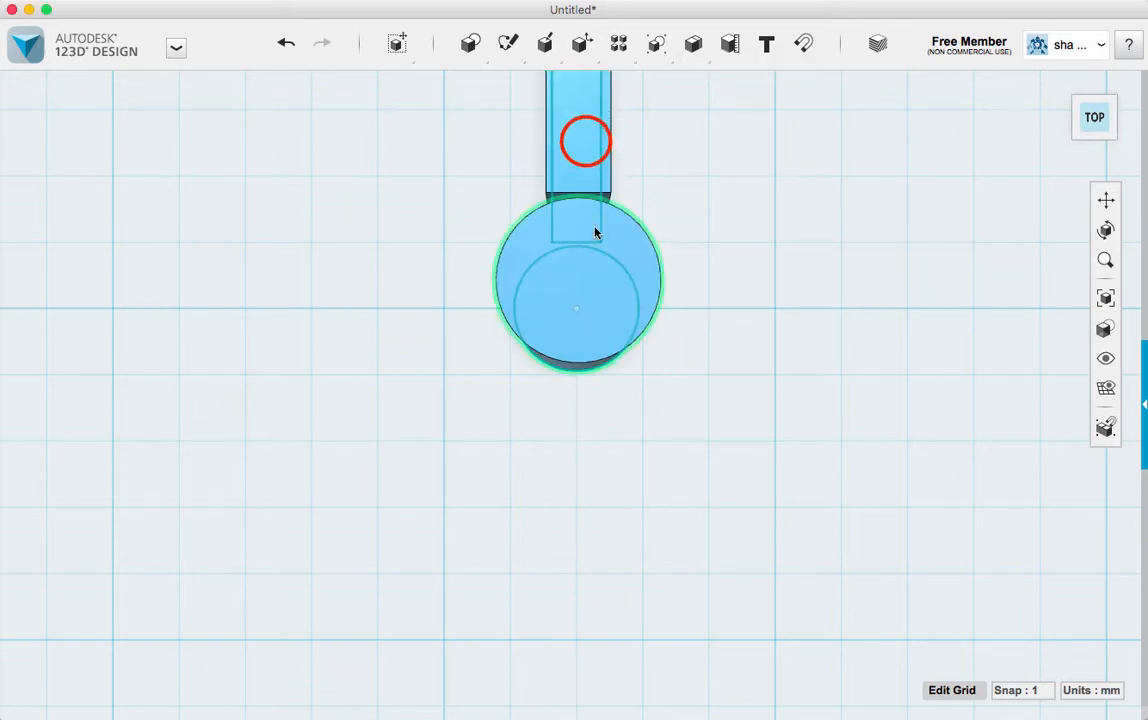
- Move the narrow rectangular bar 1 mm down so that it overlaps the cylinder
{"action": "left_click", "coordinate": [587, 146]}
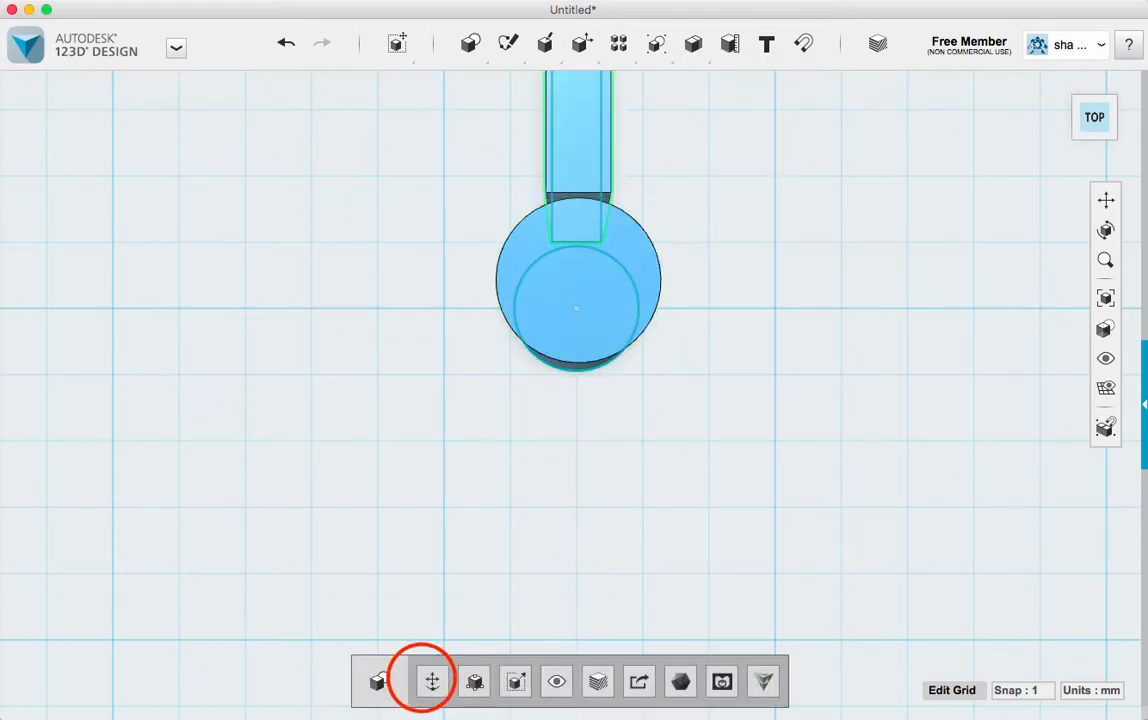
{"action": "left_click", "coordinate": [432, 681]}
{"action": "left_click", "coordinate": [578, 127]}
{"action": "left_click_drag", "start_coordinate": [578, 127], "coordinate": [577, 145]}
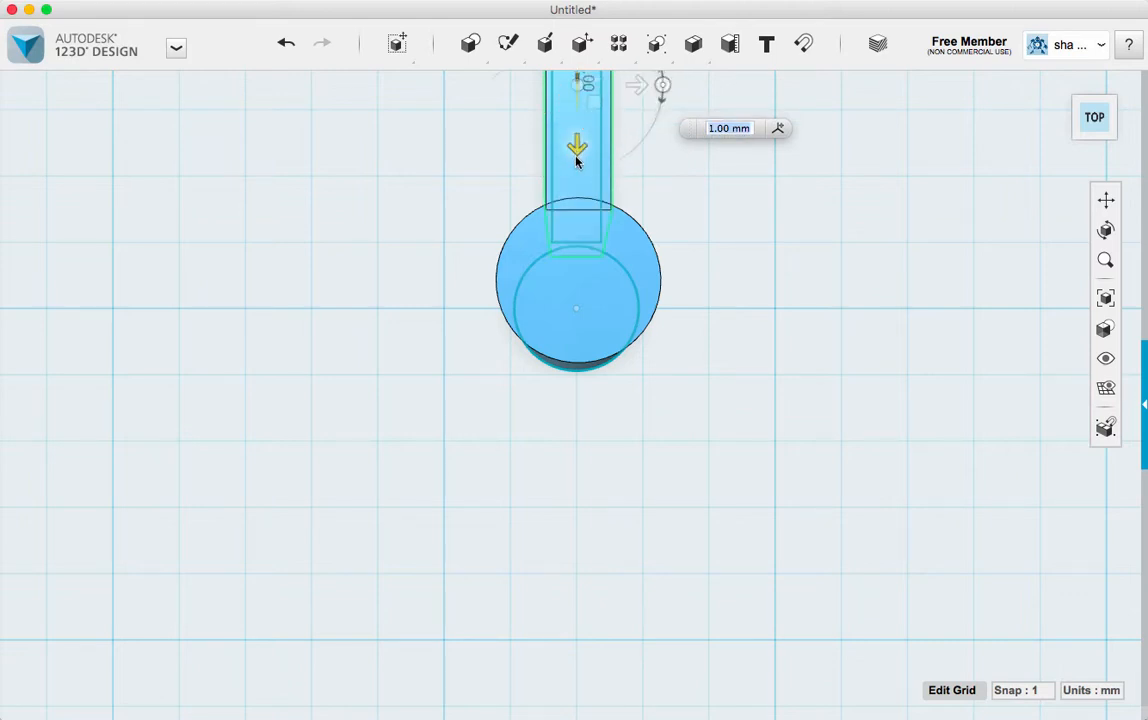
{"action": "left_click_drag", "start_coordinate": [577, 161], "coordinate": [577, 163]}
{"action": "left_click", "coordinate": [577, 161]}
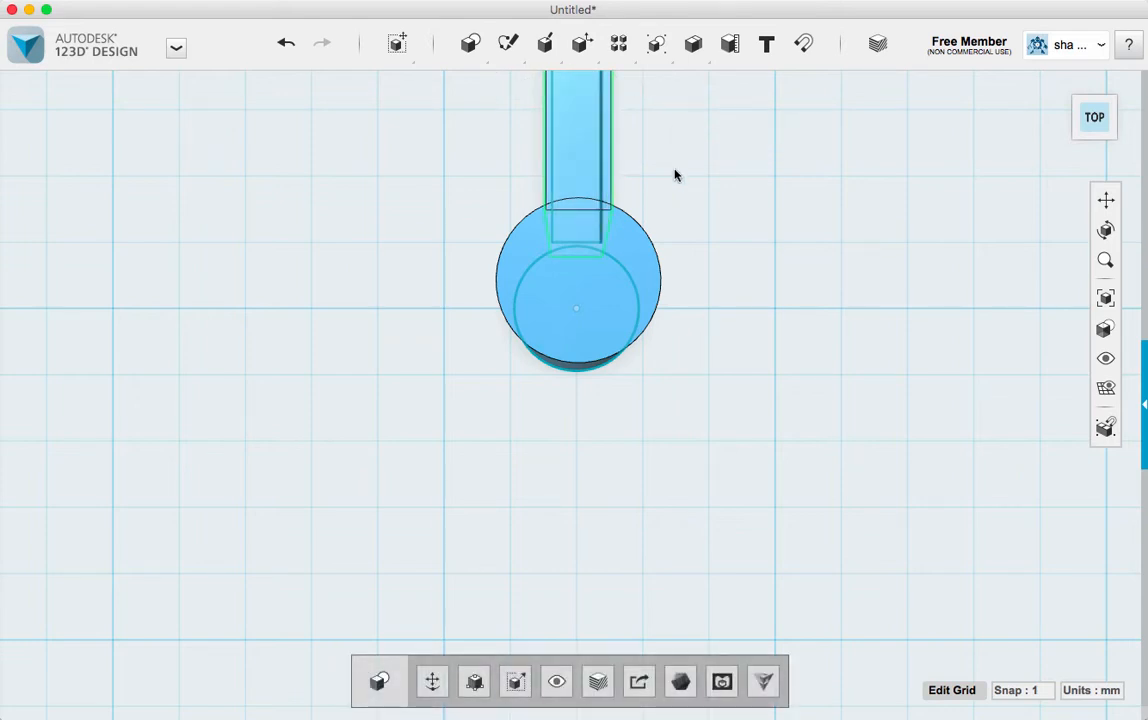
- Merge the narrow bar with the cylinder into a single solid
{"action": "scroll", "coordinate": [773, 209], "scroll_direction": "down", "scroll_amount": 2}
{"action": "mouse_move", "coordinate": [693, 43]}
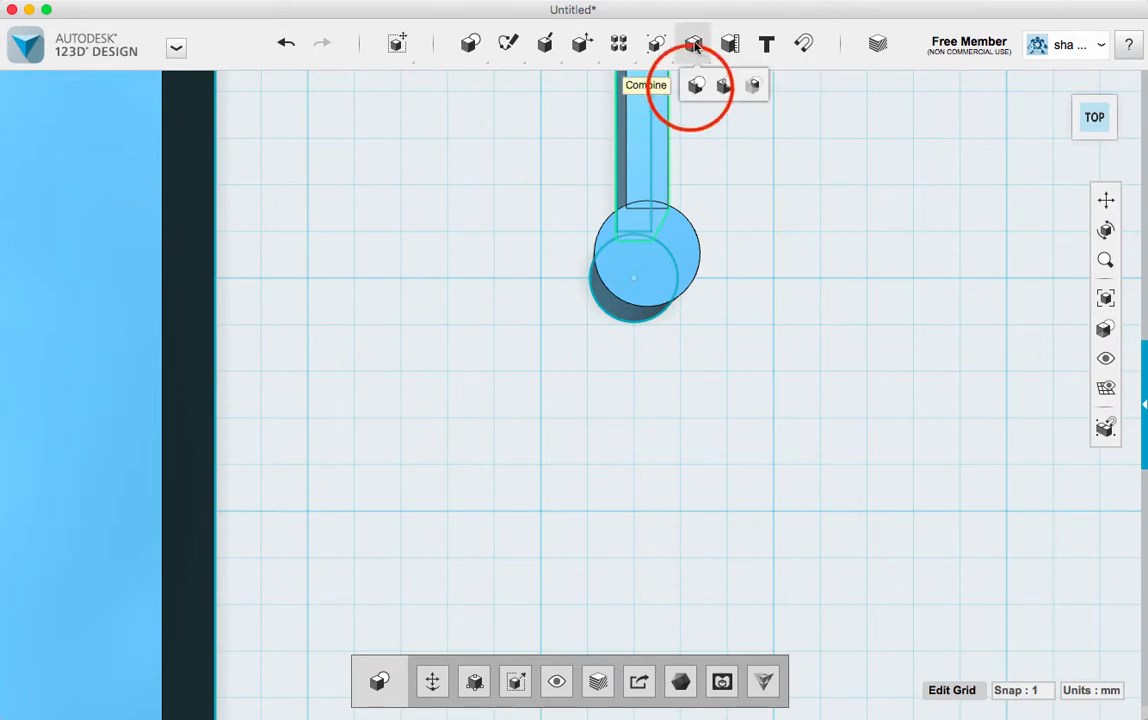
{"action": "left_click", "coordinate": [696, 85]}
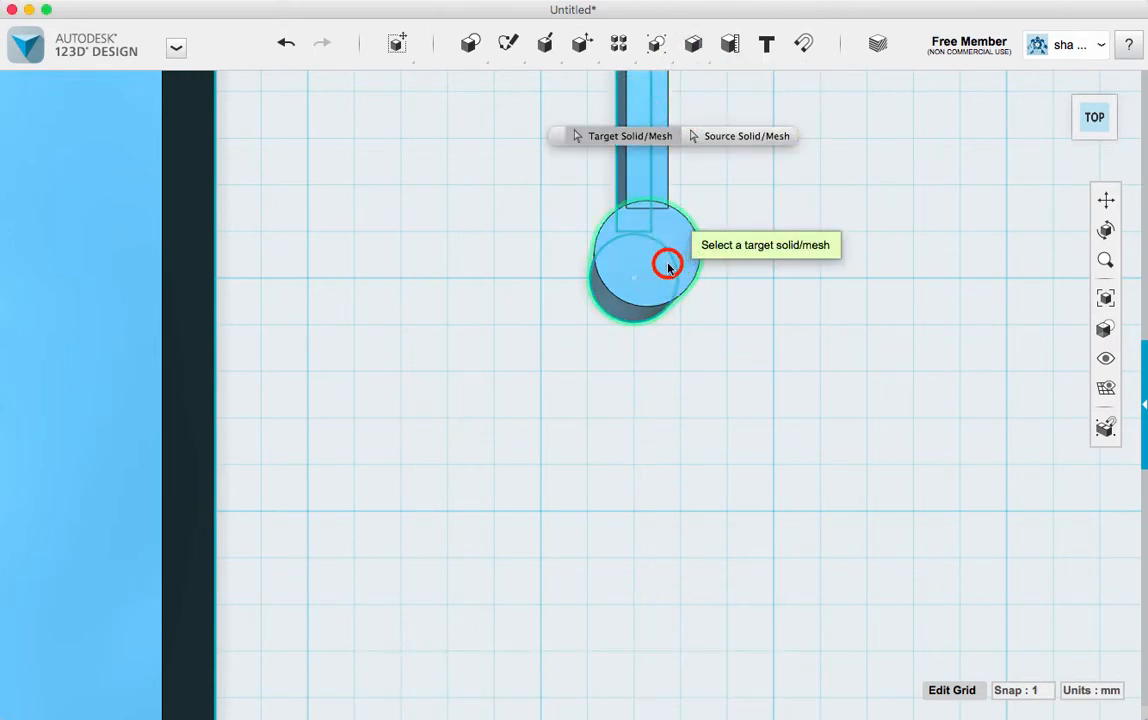
{"action": "left_click", "coordinate": [668, 250]}
{"action": "left_click", "coordinate": [655, 174]}
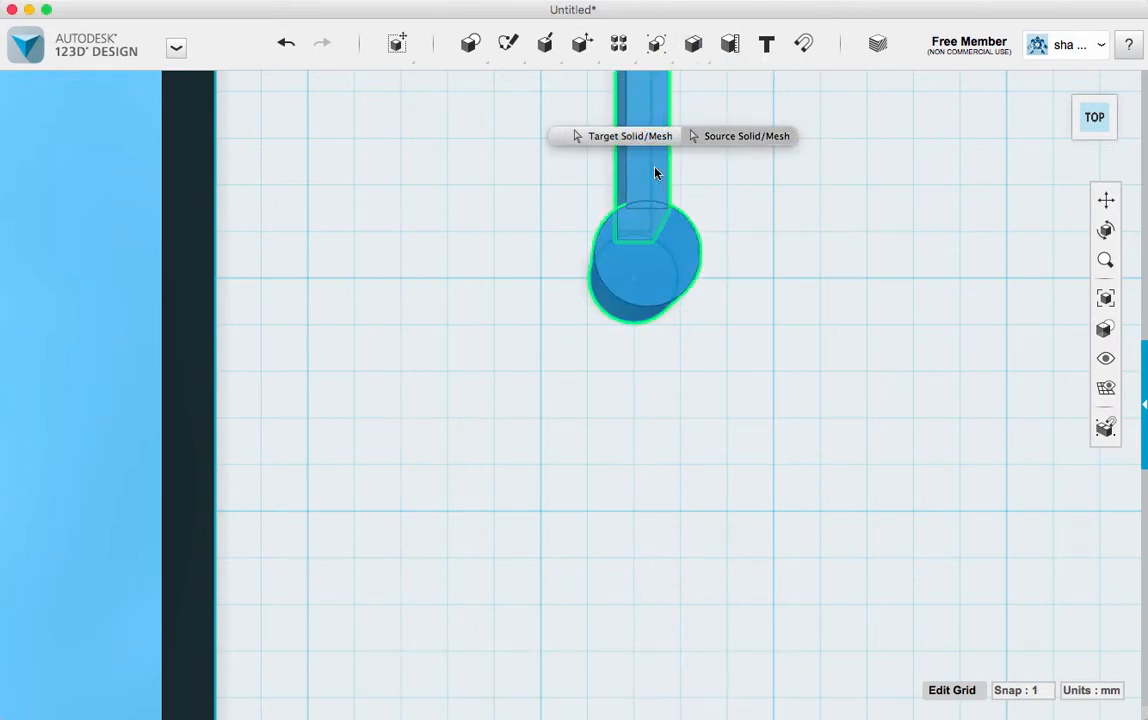
{"action": "key", "text": "Return"}
- Snap the end face of the merged cylinder-and-bar solid onto the outer side face of the clip
{"action": "scroll", "coordinate": [778, 192], "scroll_direction": "down", "scroll_amount": 3}
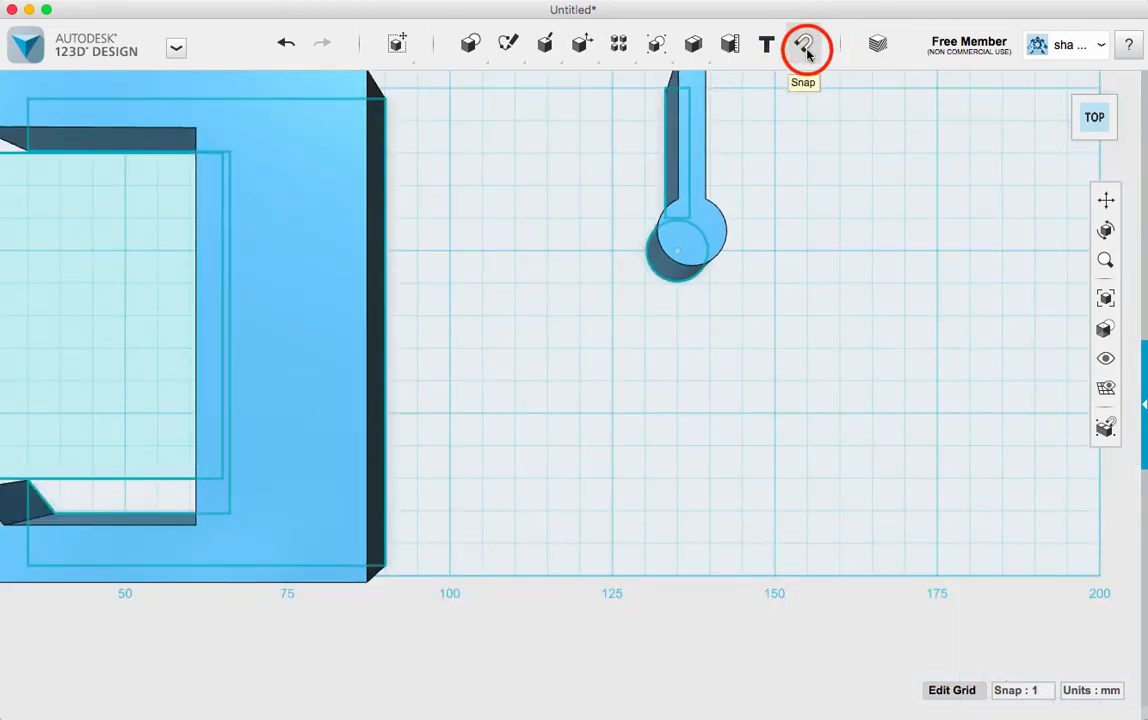
{"action": "right_click_drag", "start_coordinate": [745, 352], "coordinate": [684, 197]}
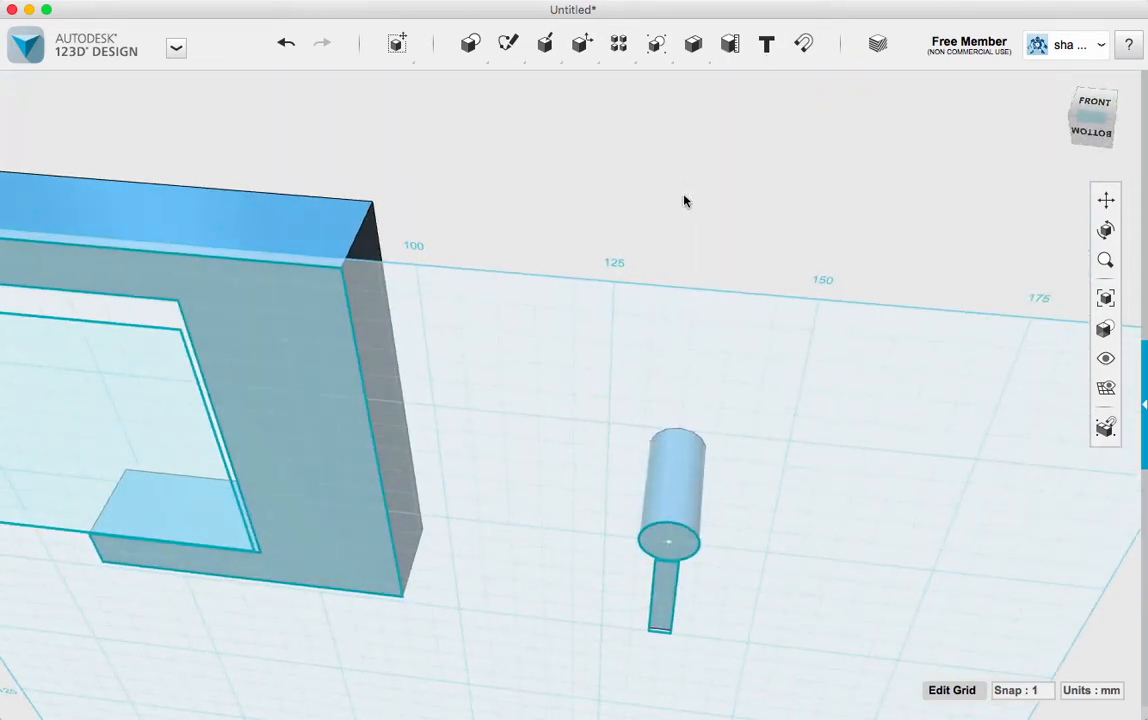
{"action": "left_click", "coordinate": [676, 542]}
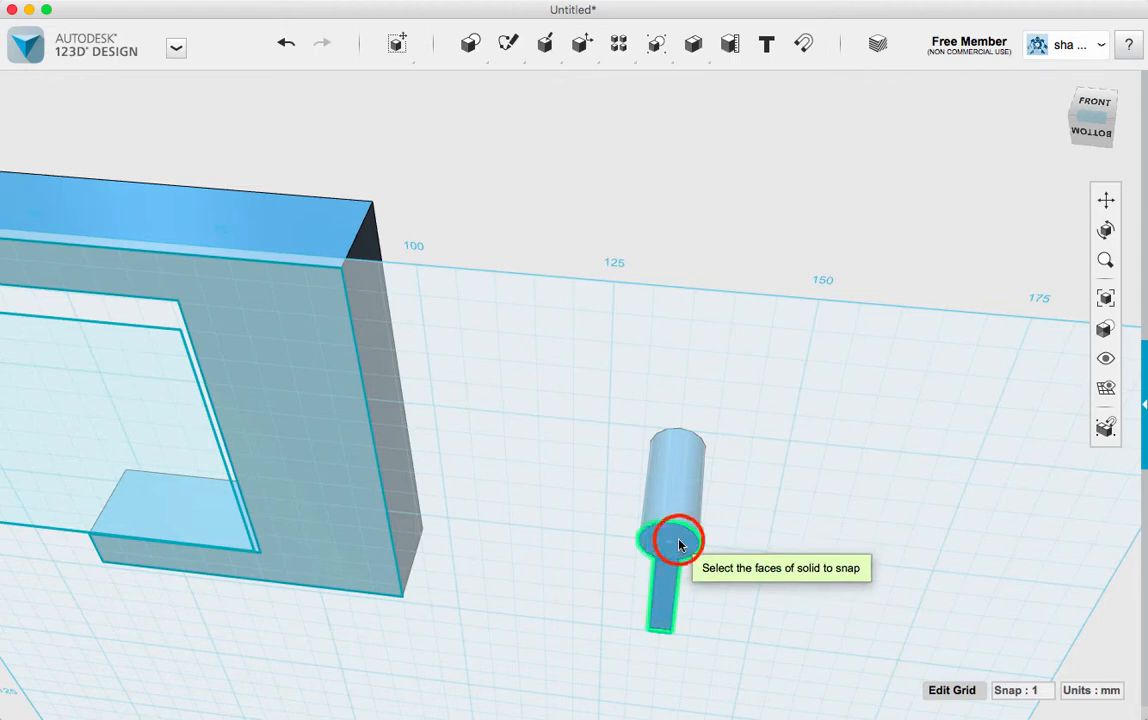
{"action": "right_click_drag", "start_coordinate": [582, 320], "coordinate": [548, 297]}
{"action": "right_click_drag", "start_coordinate": [474, 226], "coordinate": [456, 401]}
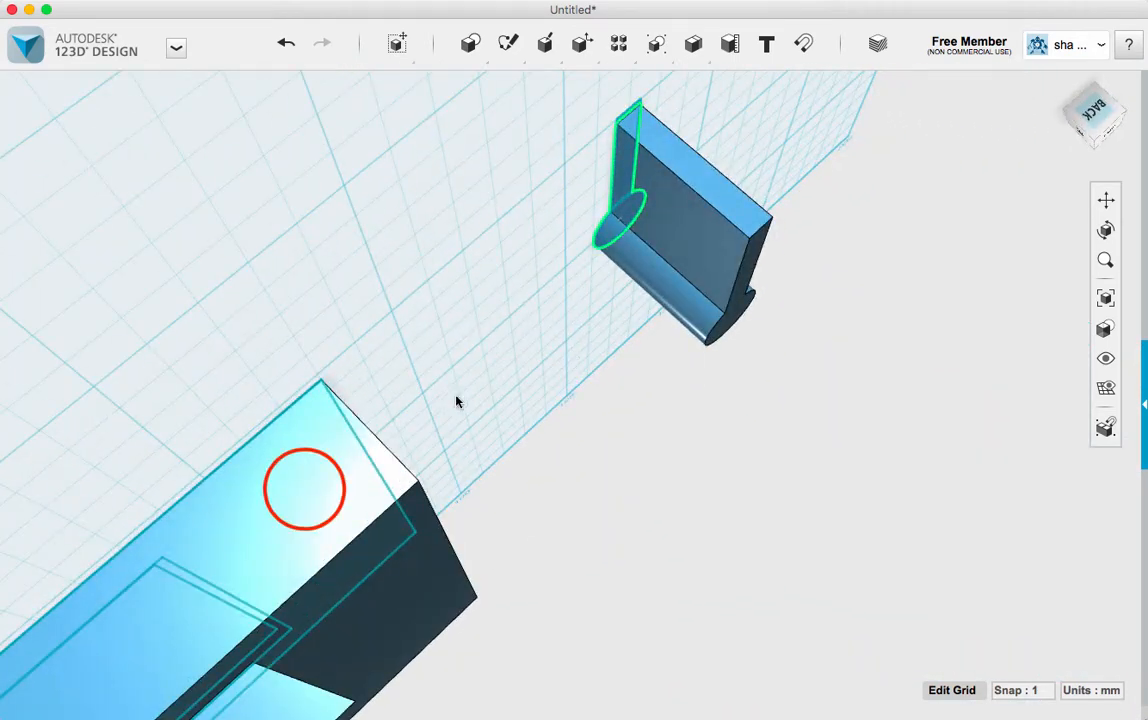
{"action": "left_click", "coordinate": [305, 487]}
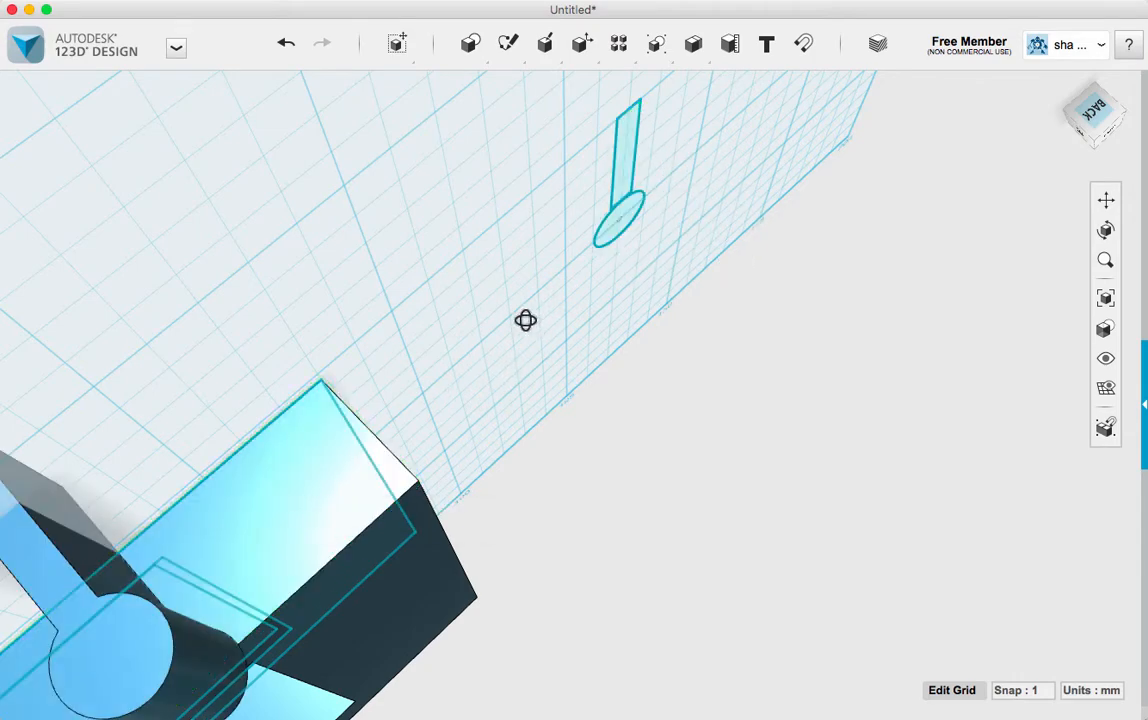
- Ungroup the clip and the snapped cylinder-and-bar solid so that each can be moved on its own
{"action": "right_click_drag", "start_coordinate": [525, 320], "coordinate": [505, 199]}
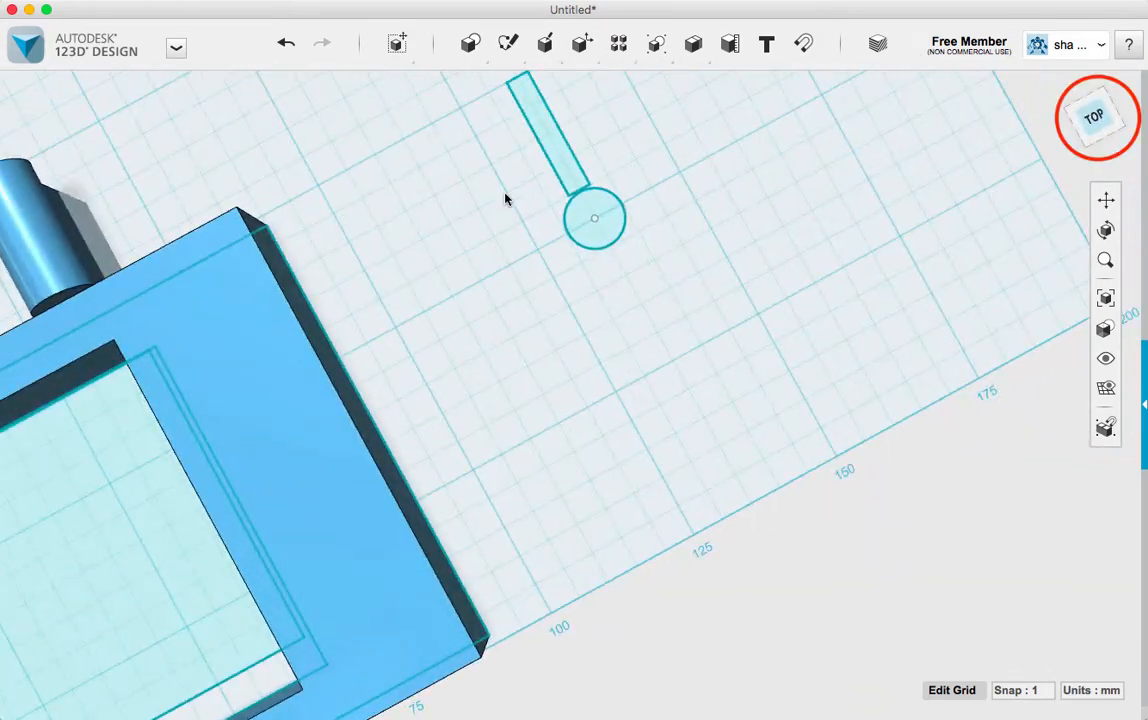
{"action": "left_click", "coordinate": [1098, 118]}
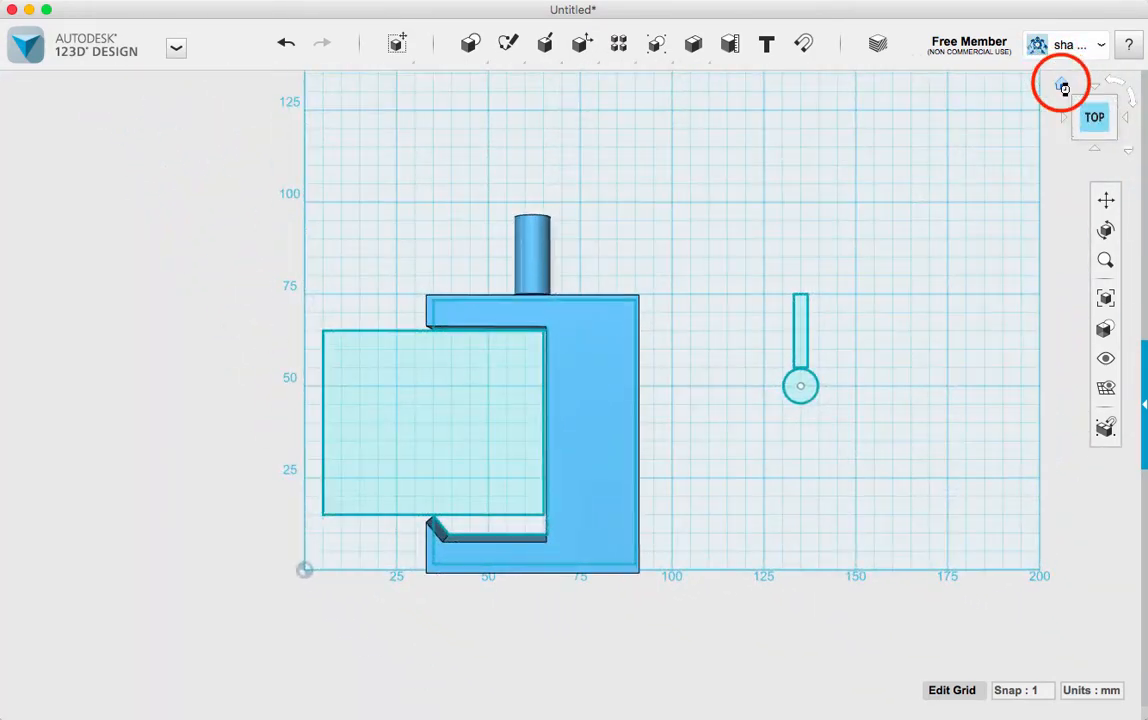
{"action": "left_click", "coordinate": [1063, 87]}
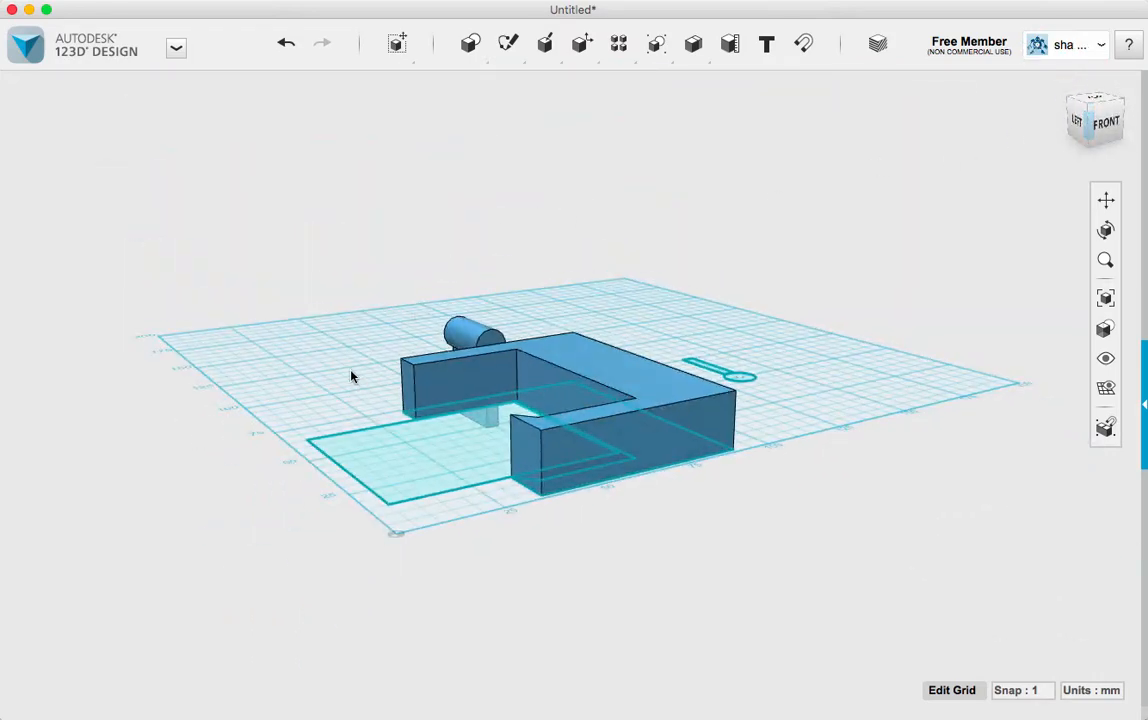
{"action": "right_click_drag", "start_coordinate": [351, 376], "coordinate": [641, 377]}
{"action": "left_click", "coordinate": [646, 379]}
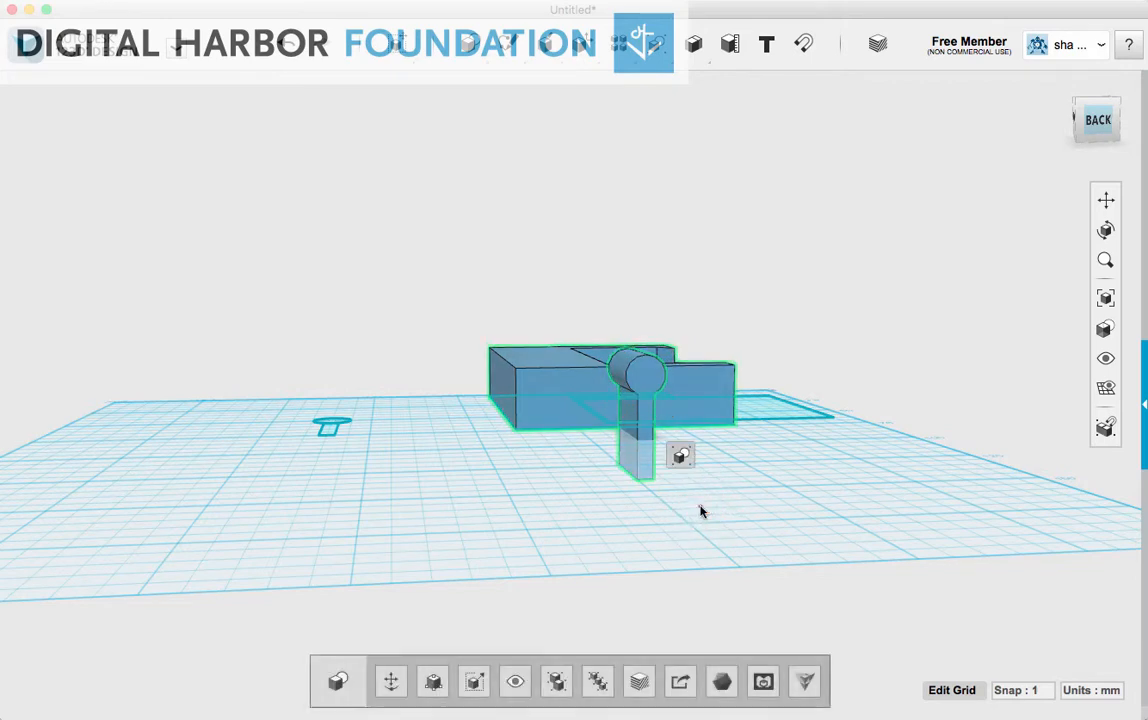
{"action": "left_click", "coordinate": [700, 507]}
{"action": "left_click", "coordinate": [687, 375]}
{"action": "left_click", "coordinate": [687, 375]}
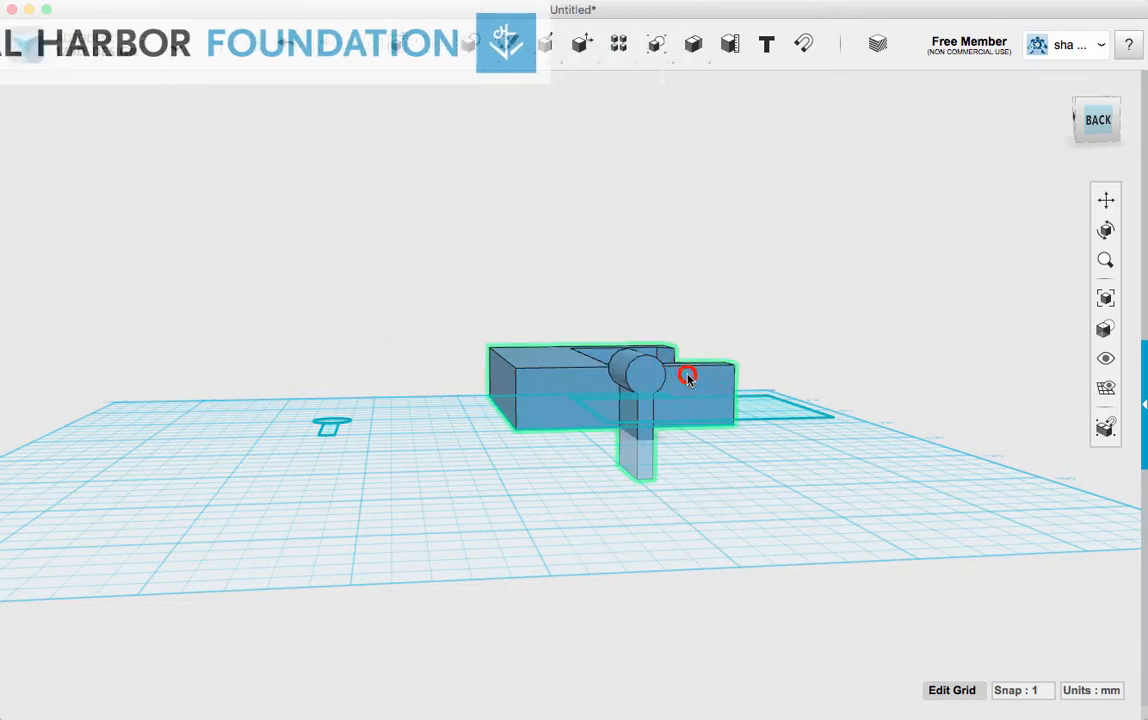
{"action": "mouse_move", "coordinate": [650, 45]}
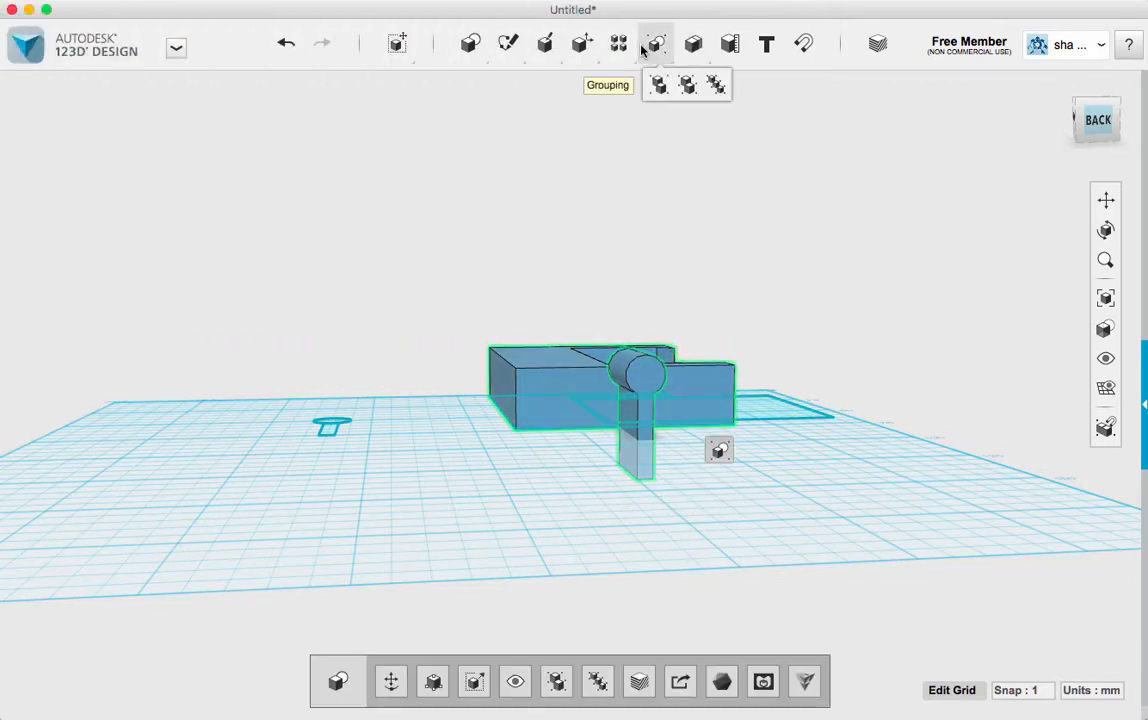
{"action": "left_click", "coordinate": [686, 86]}
{"action": "left_click", "coordinate": [630, 607]}
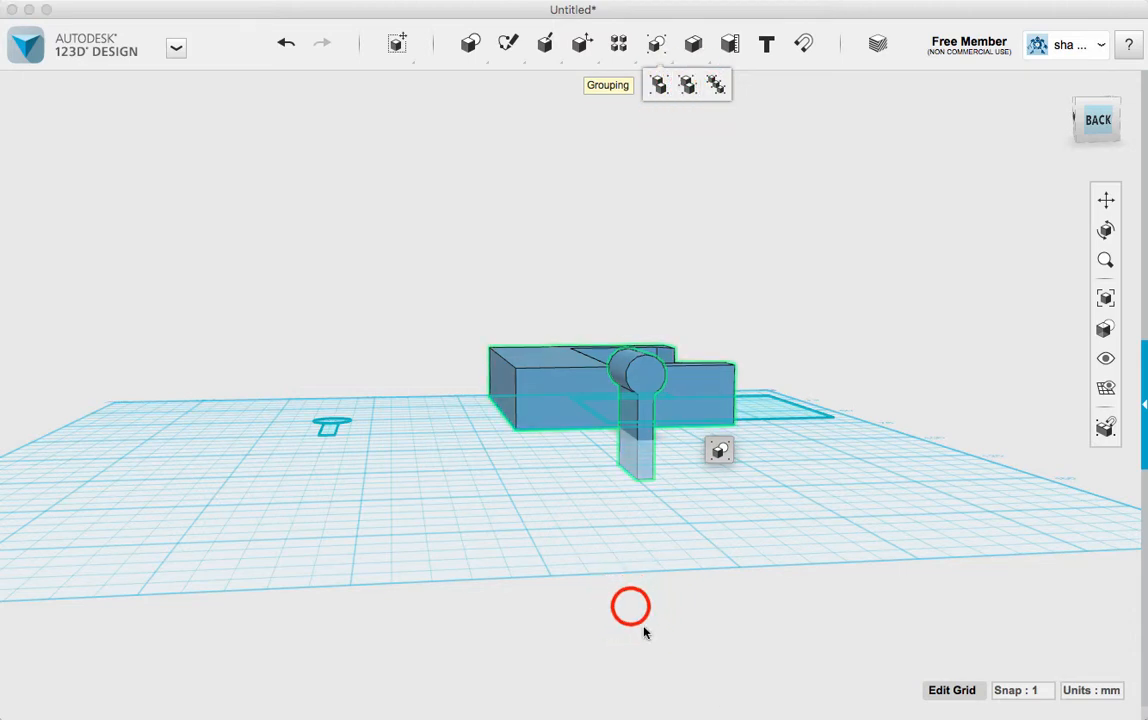
- Rotate the cylinder-and-bar solid by 90 degrees so that its bar lies horizontally along the clip's side face
{"action": "left_click", "coordinate": [643, 372]}
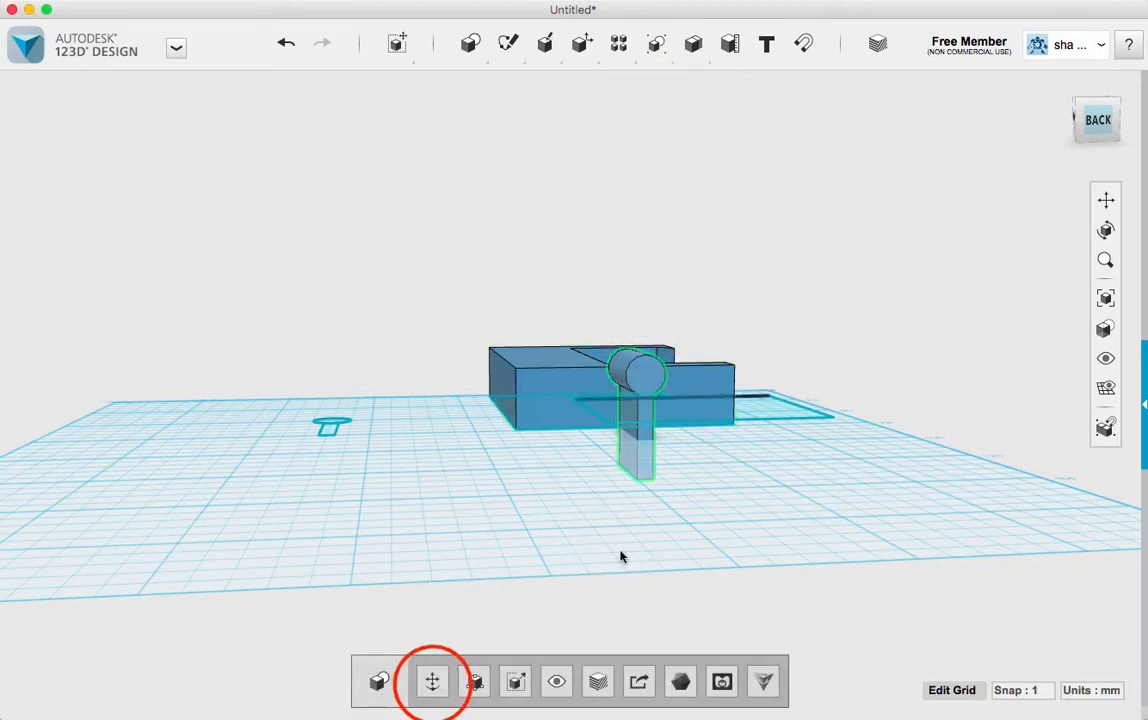
{"action": "left_click", "coordinate": [436, 678]}
{"action": "left_click_drag", "start_coordinate": [636, 326], "coordinate": [727, 410]}
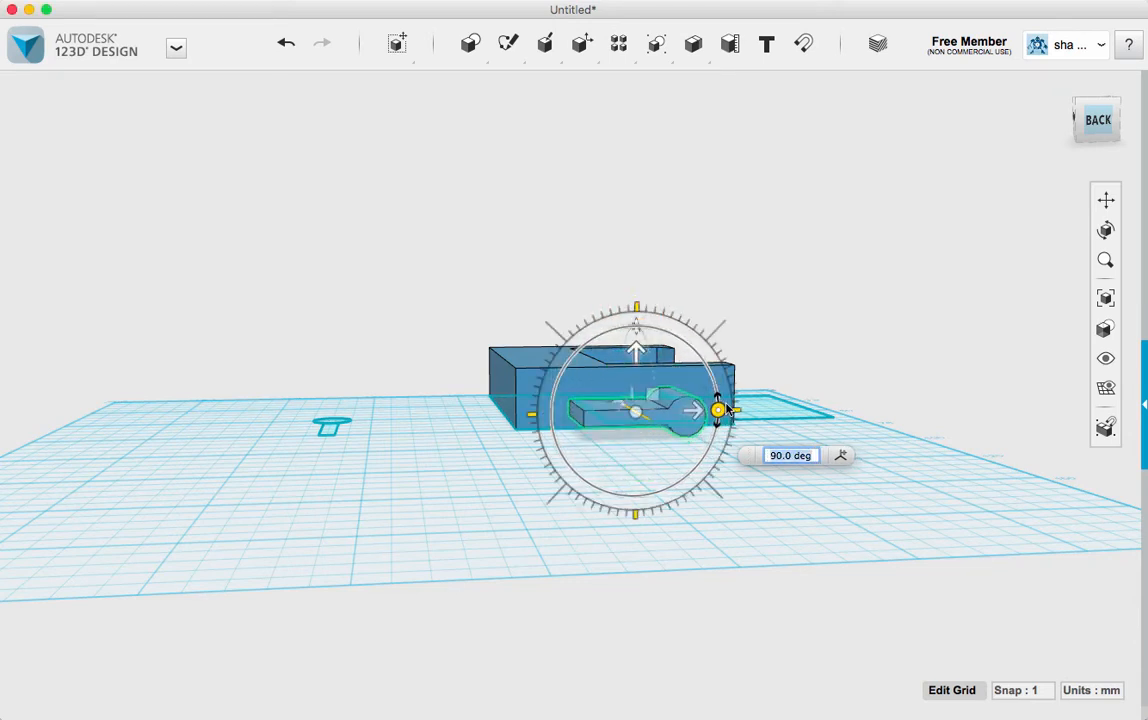
{"action": "left_click", "coordinate": [746, 520]}
{"action": "left_click", "coordinate": [679, 415]}
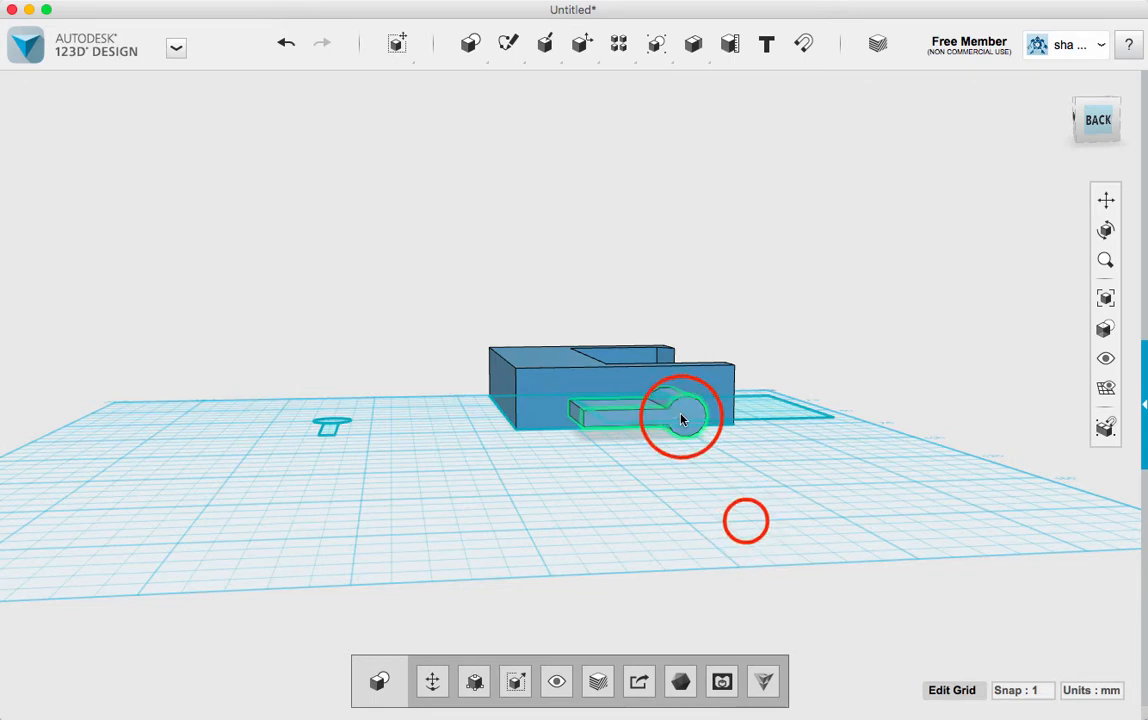
{"action": "left_click", "coordinate": [700, 482]}
{"action": "left_click", "coordinate": [679, 415]}
{"action": "left_click", "coordinate": [659, 489]}
{"action": "left_click", "coordinate": [700, 482]}
{"action": "left_click", "coordinate": [659, 489]}
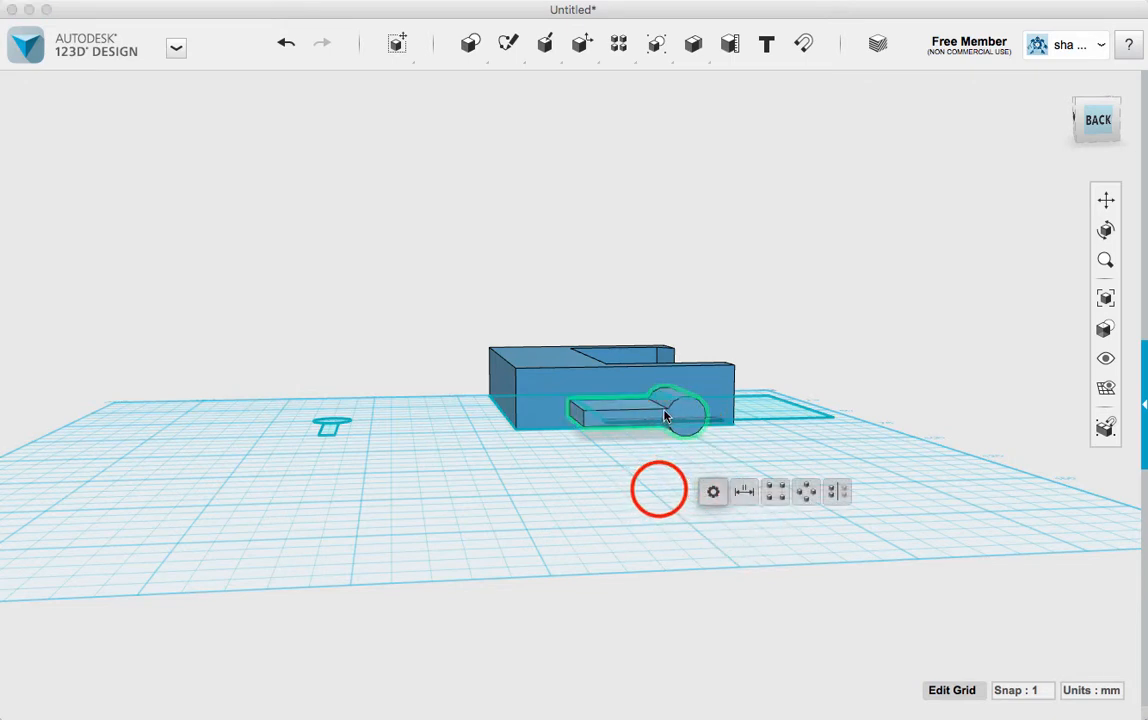
{"action": "left_click", "coordinate": [667, 414]}
{"action": "left_click", "coordinate": [659, 490]}
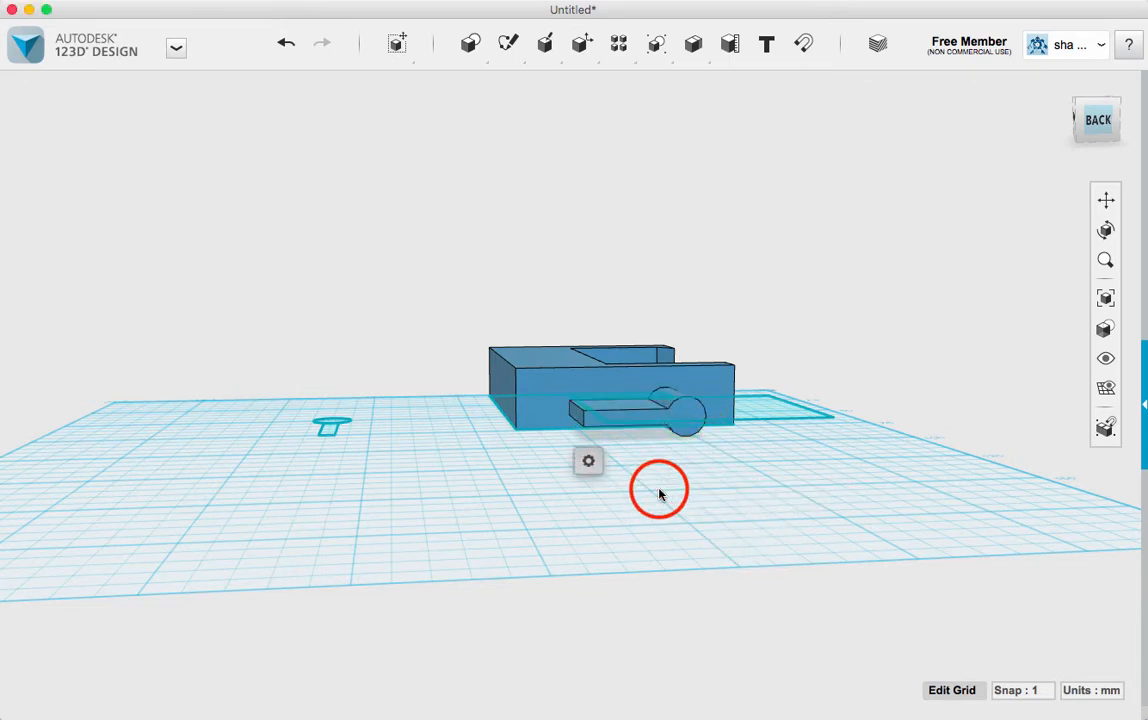
- Slide the cylinder-and-bar solid along the clip's side face until its bar projects beyond the clip's closed end
{"action": "left_click", "coordinate": [678, 420]}
{"action": "left_click", "coordinate": [674, 407]}
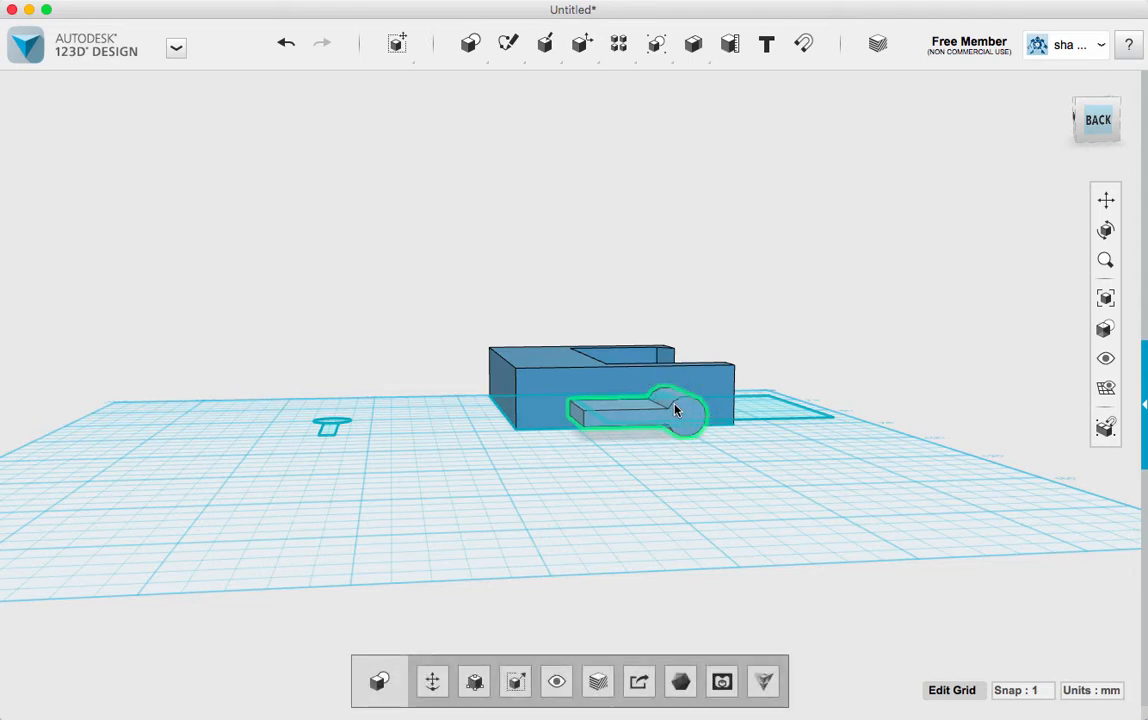
{"action": "left_click", "coordinate": [432, 683]}
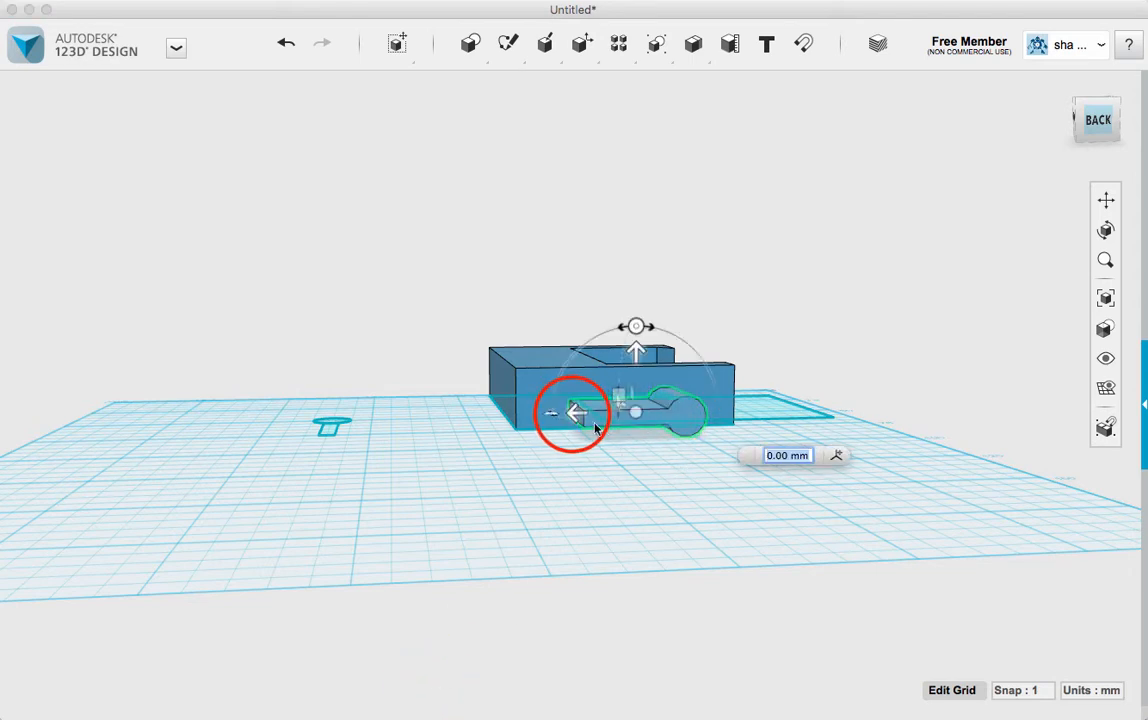
{"action": "left_click_drag", "start_coordinate": [596, 428], "coordinate": [440, 430]}
{"action": "left_click", "coordinate": [520, 550]}
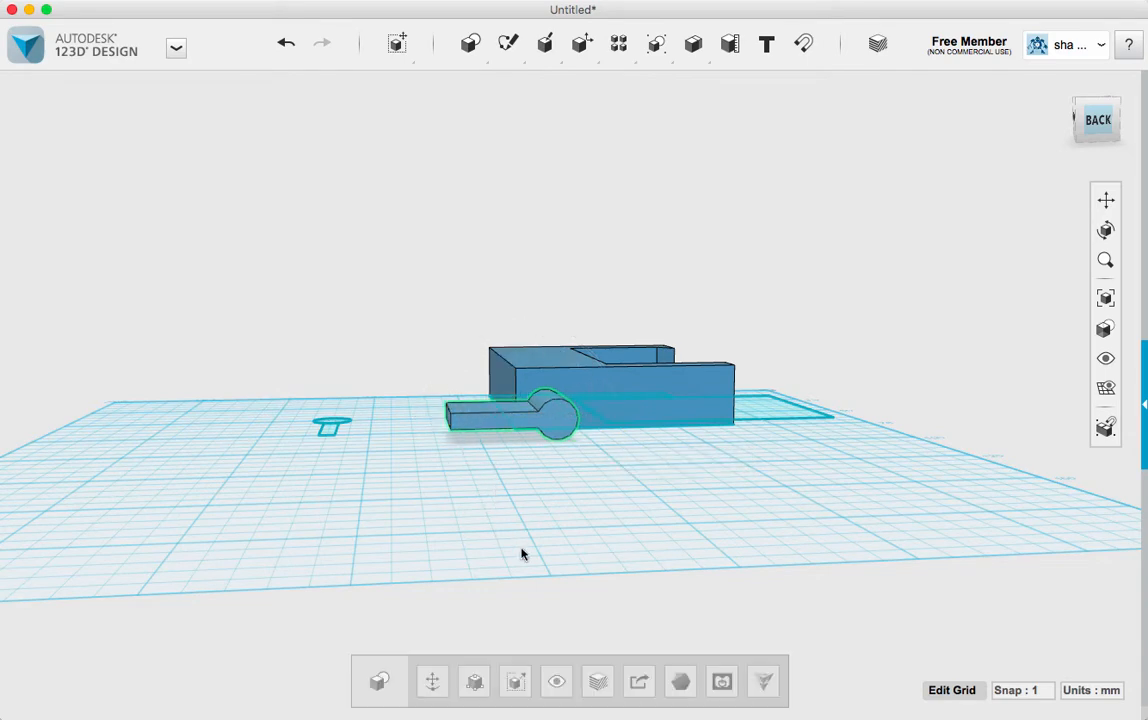
- Raise the cylinder-and-bar solid vertically by a couple of millimetres
{"action": "mouse_move", "coordinate": [521, 552]}
{"action": "right_mouse_down"}
{"action": "mouse_move", "coordinate": [514, 516]}
{"action": "mouse_move", "coordinate": [510, 541]}
{"action": "right_mouse_up"}
{"action": "left_click", "coordinate": [521, 403]}
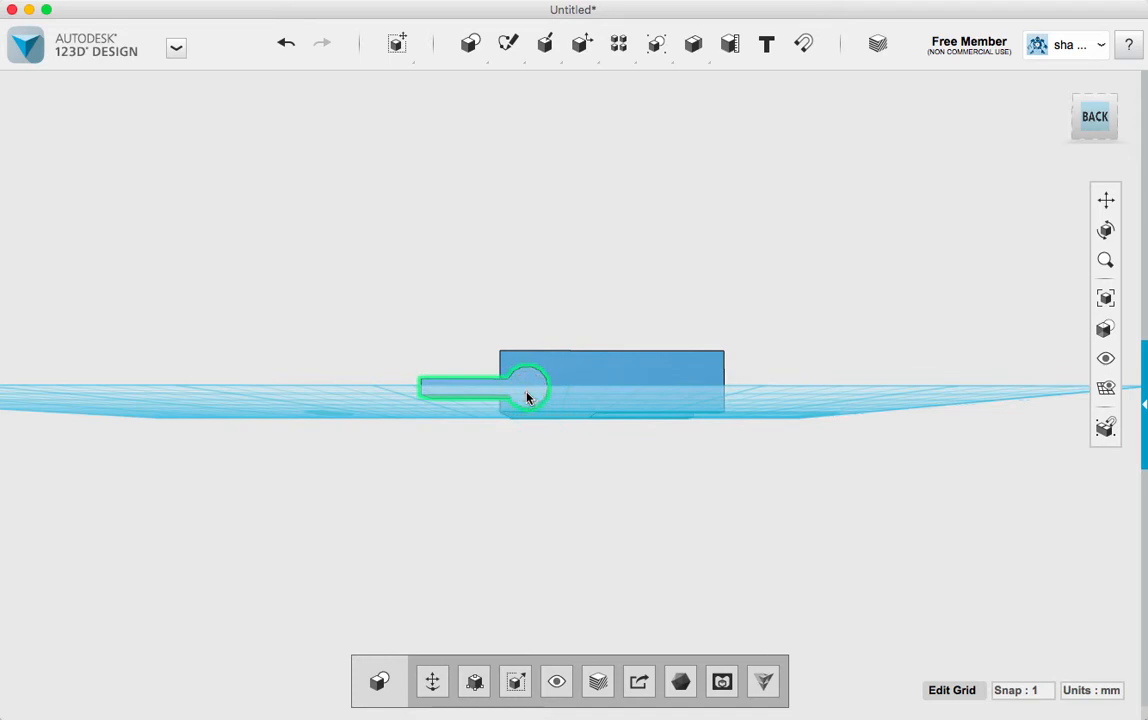
{"action": "left_click", "coordinate": [527, 398]}
{"action": "mouse_move", "coordinate": [558, 468]}
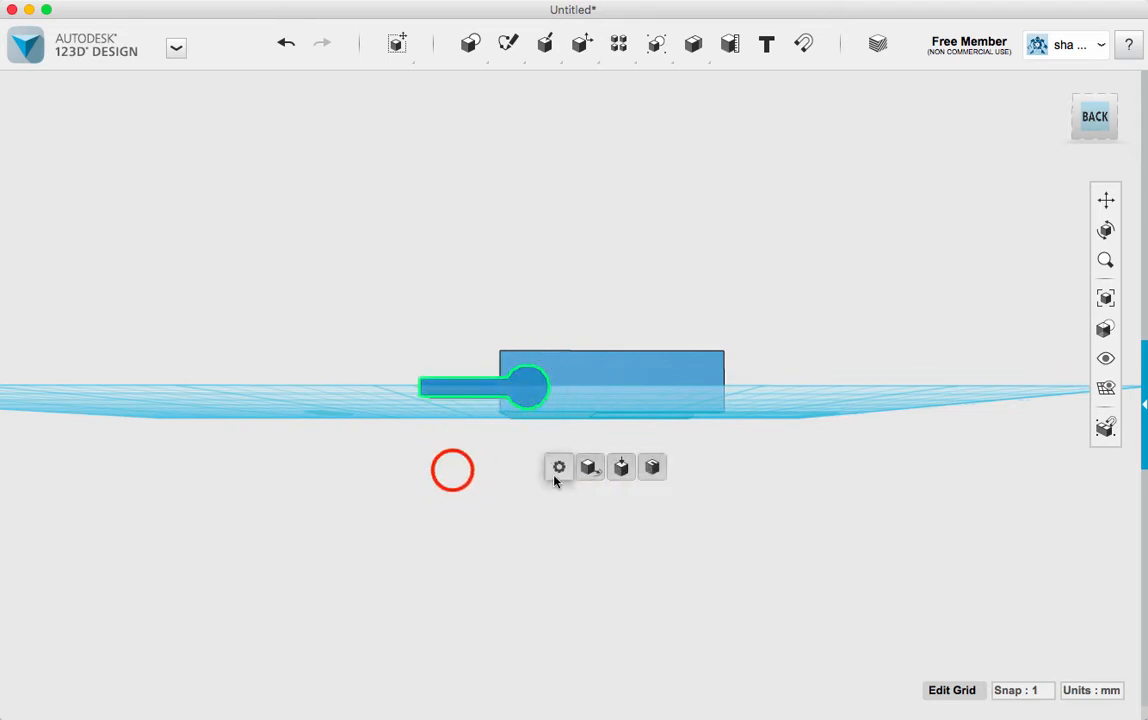
{"action": "left_click", "coordinate": [453, 470]}
{"action": "right_click_drag", "start_coordinate": [479, 450], "coordinate": [476, 545]}
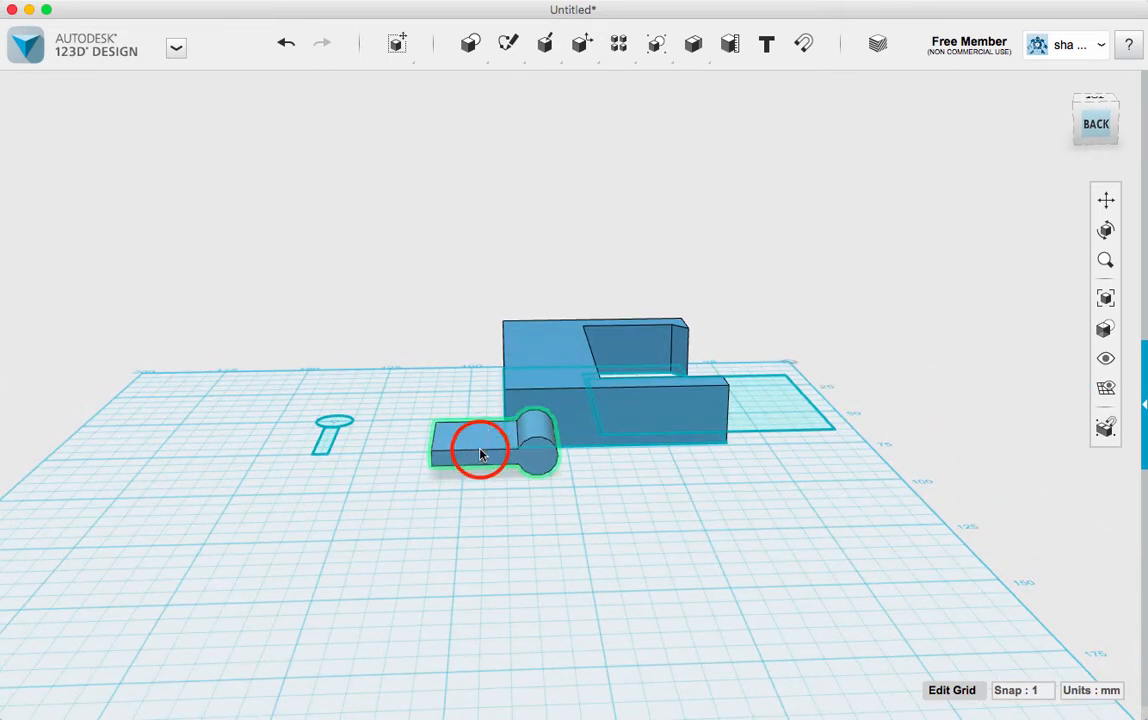
{"action": "left_click", "coordinate": [480, 453]}
{"action": "left_click", "coordinate": [436, 680]}
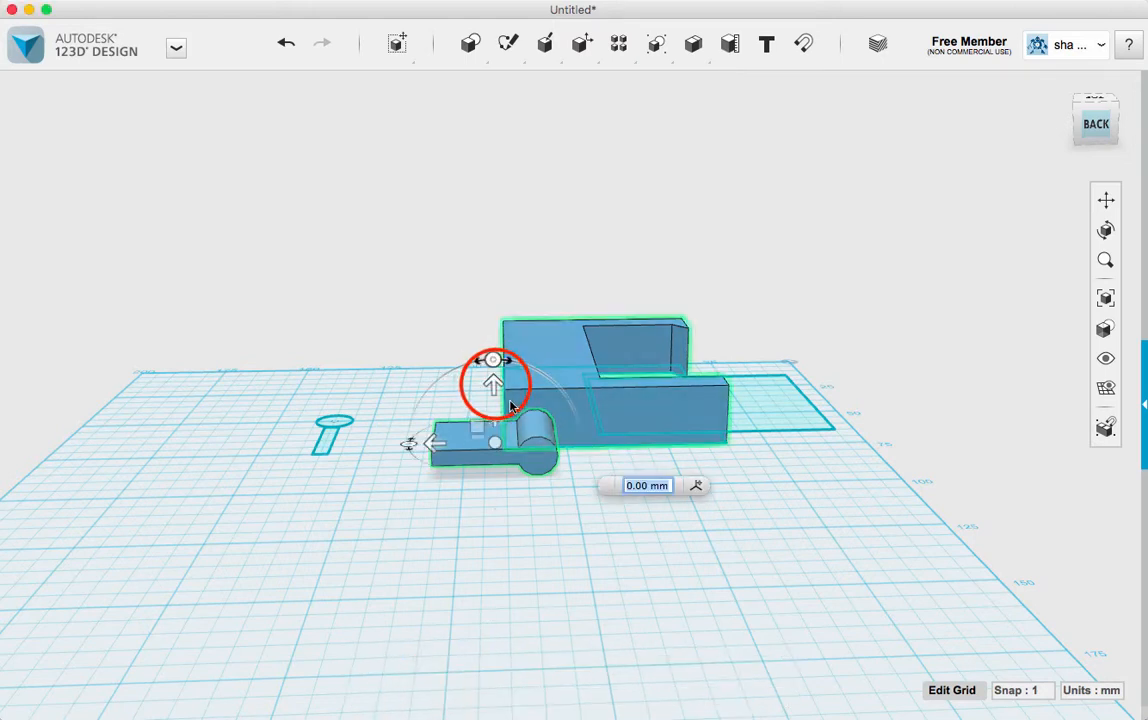
{"action": "left_click_drag", "start_coordinate": [509, 402], "coordinate": [492, 384]}
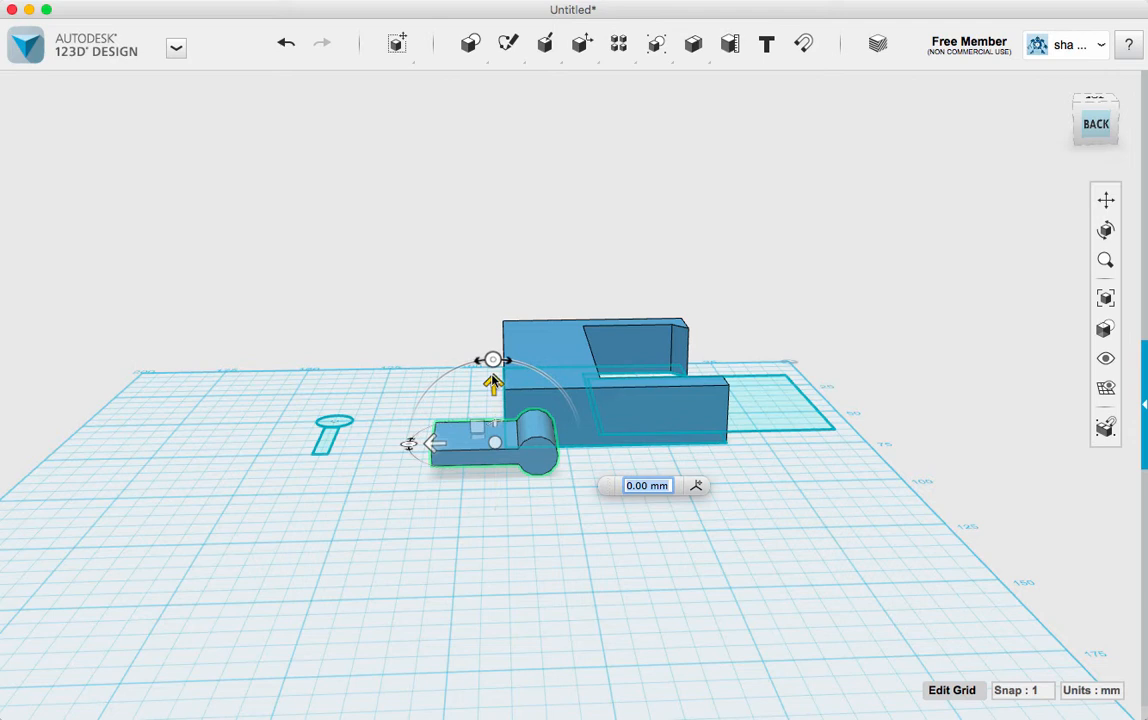
{"action": "key", "text": "BackSpace"}
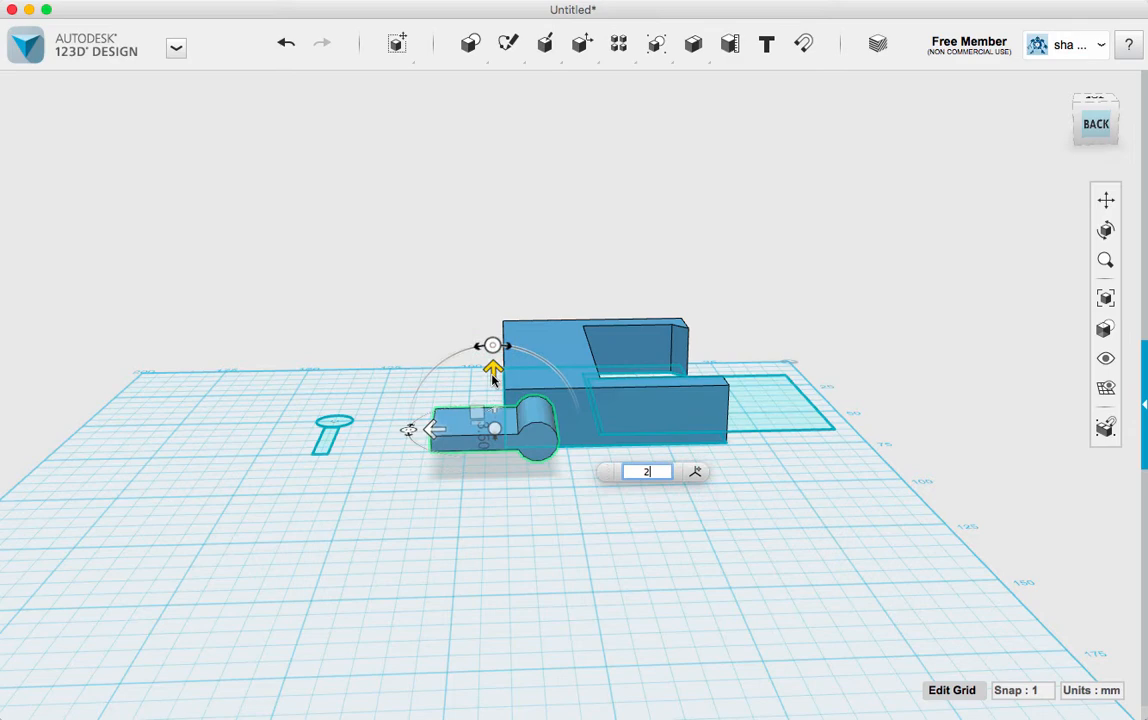
{"action": "key", "text": "Return"}
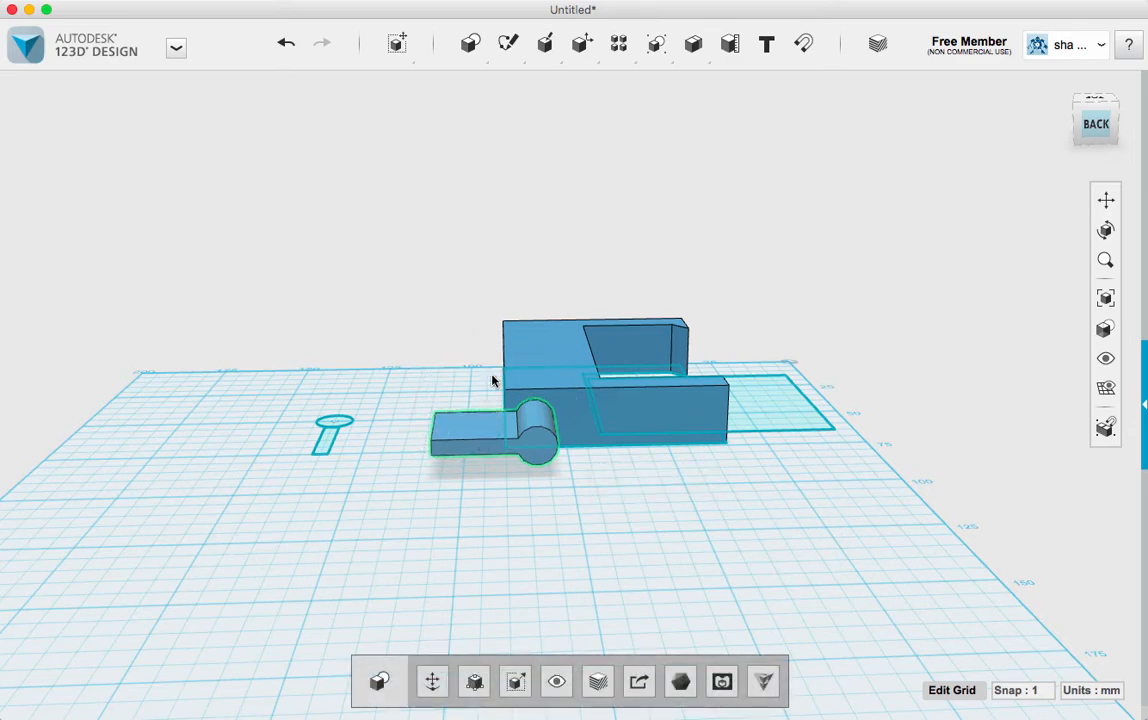
- Move the cylinder-and-bar solid 19 mm along the cylinder's axis into the clip's closed end, leaving its end face slightly proud of the clip's side
{"action": "right_click_drag", "start_coordinate": [554, 543], "coordinate": [670, 560]}
{"action": "left_click", "coordinate": [432, 682]}
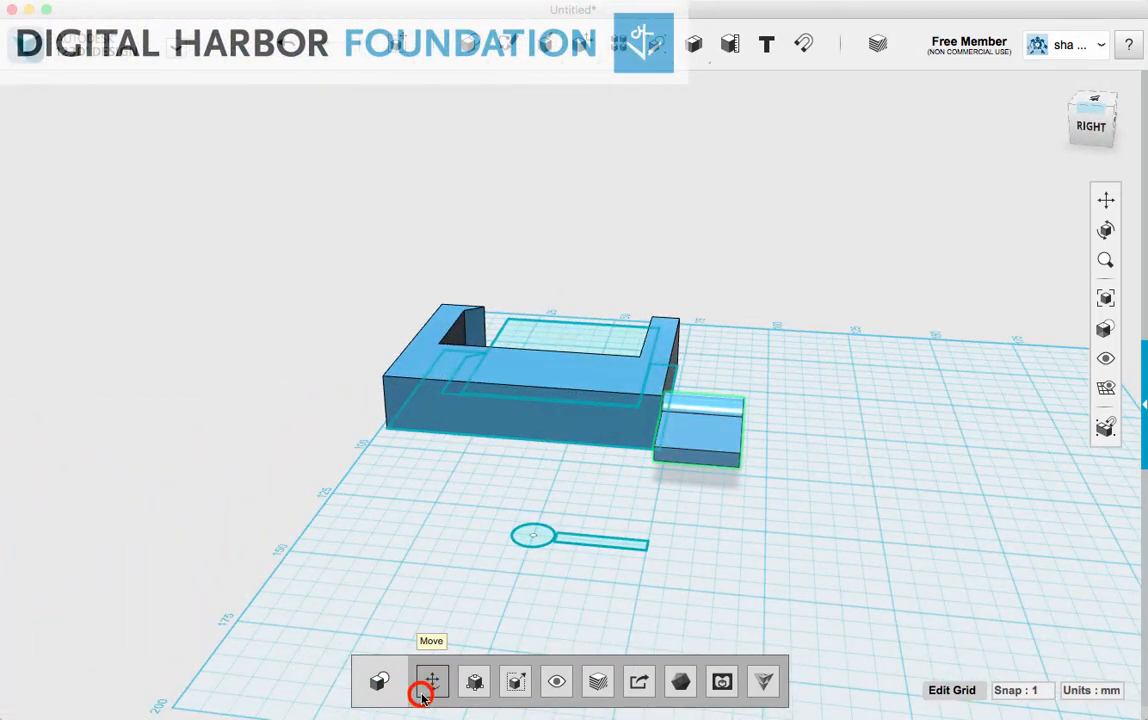
{"action": "left_click_drag", "start_coordinate": [641, 426], "coordinate": [559, 428]}
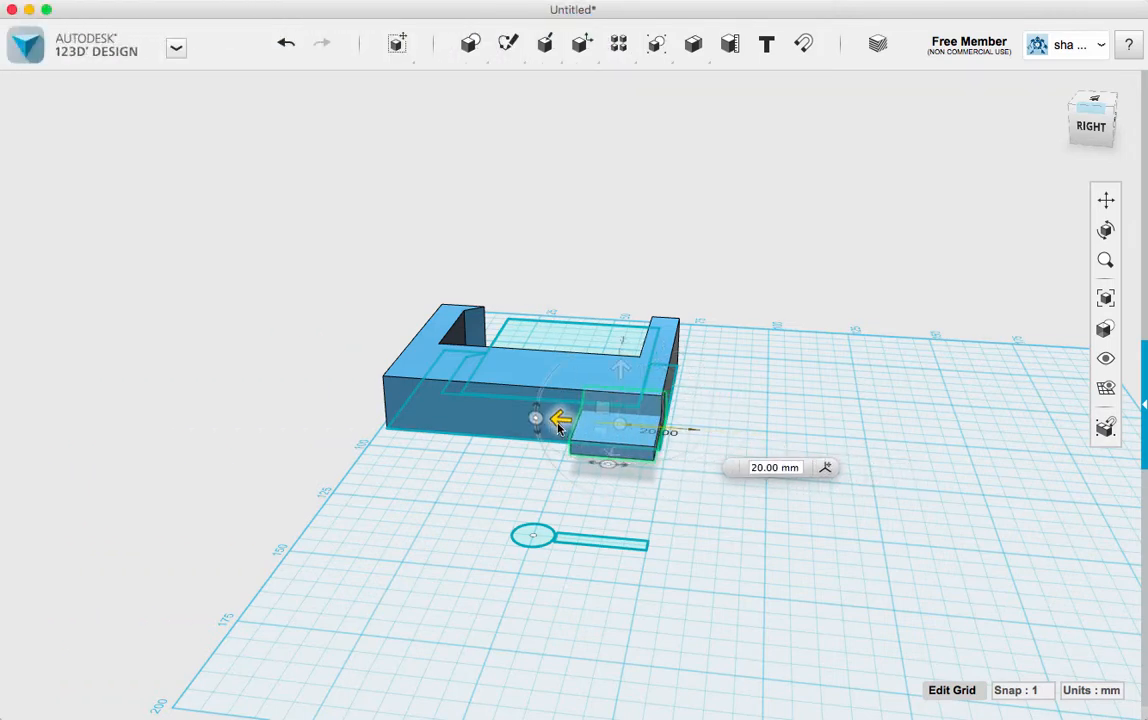
{"action": "scroll", "coordinate": [661, 456], "scroll_direction": "up", "scroll_amount": 10}
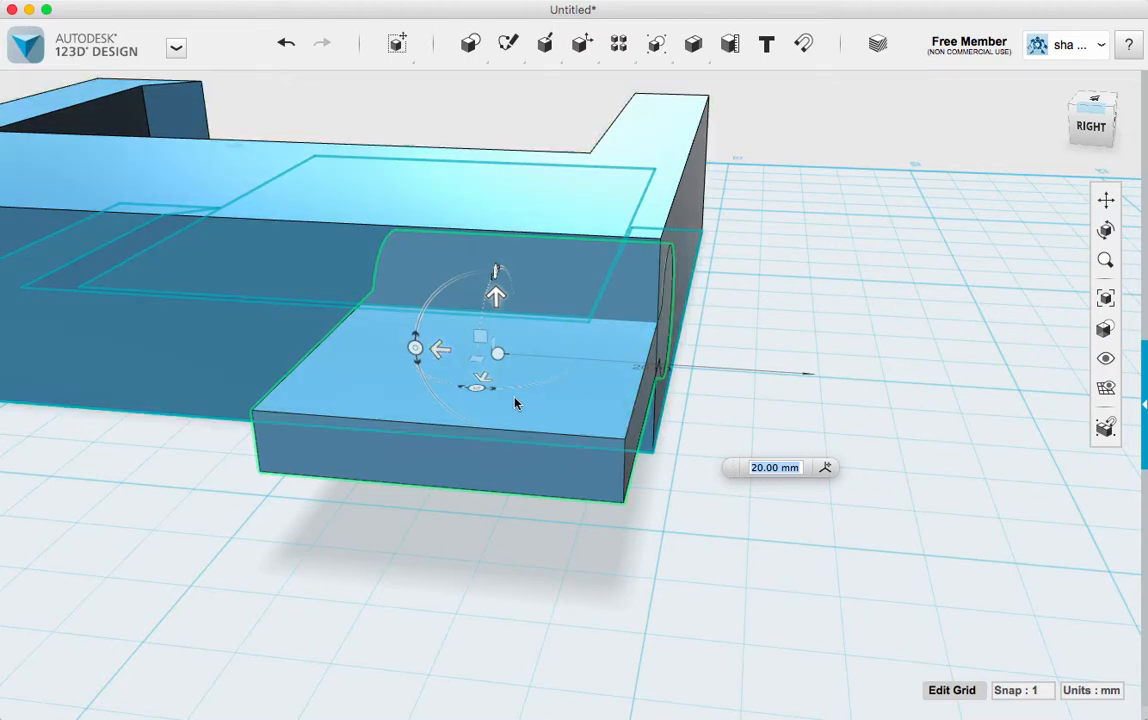
{"action": "left_click", "coordinate": [435, 350]}
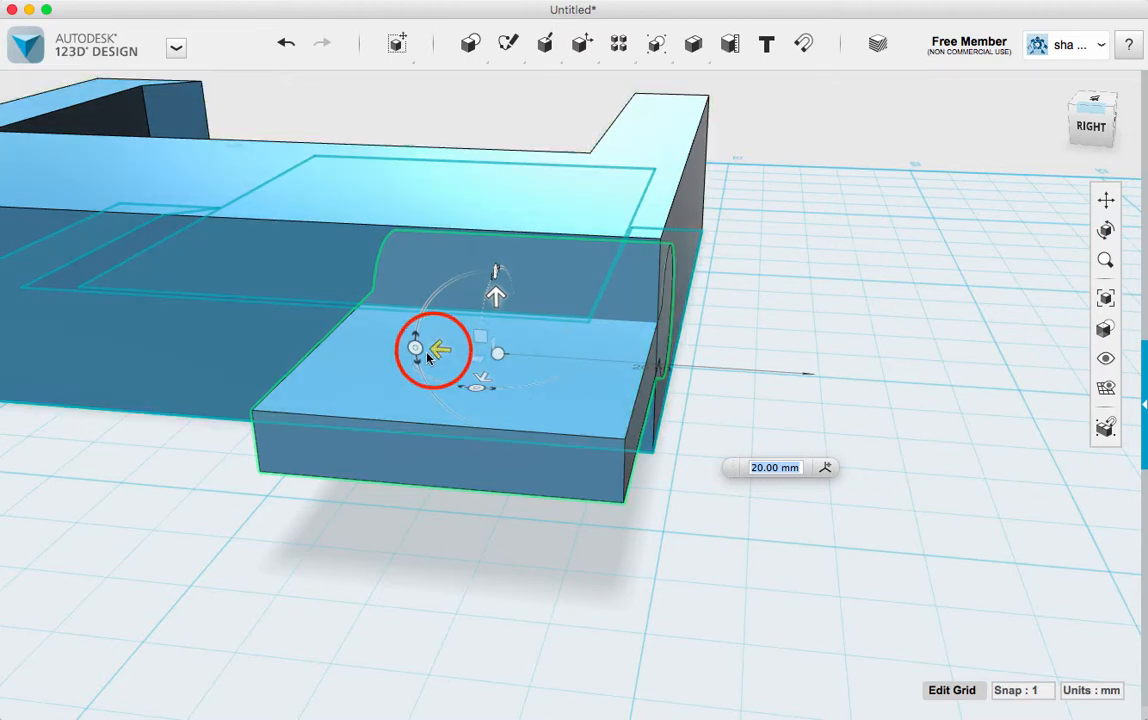
{"action": "left_click_drag", "start_coordinate": [437, 352], "coordinate": [444, 354]}
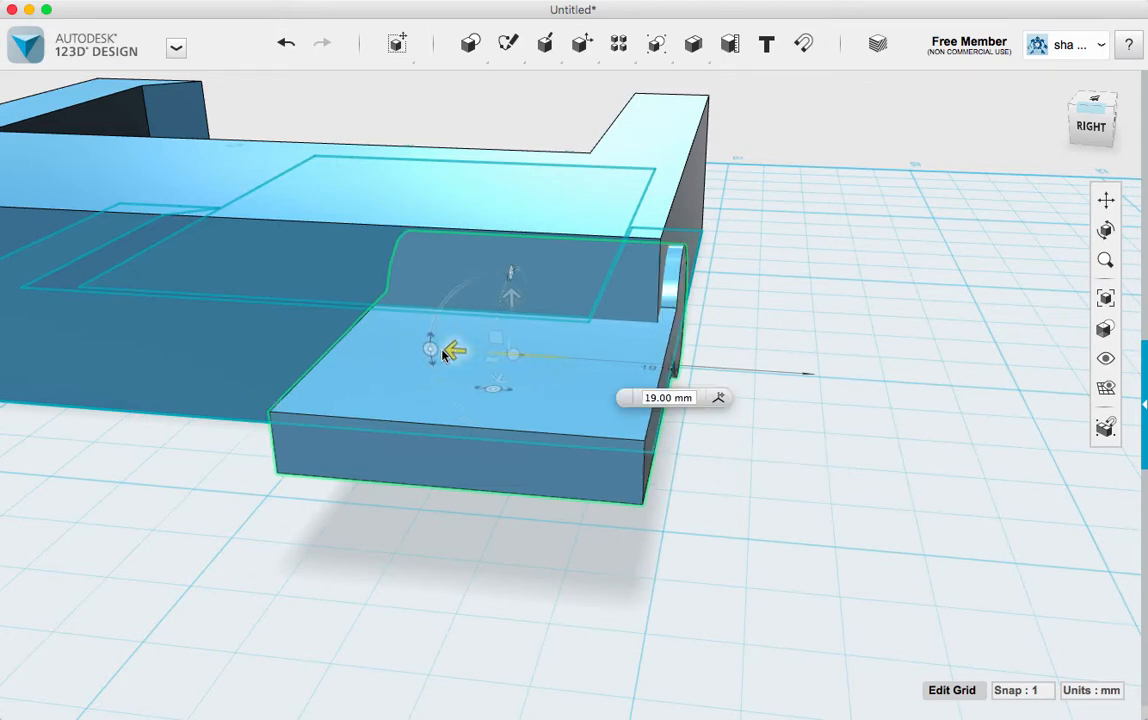
{"action": "left_click", "coordinate": [446, 369]}
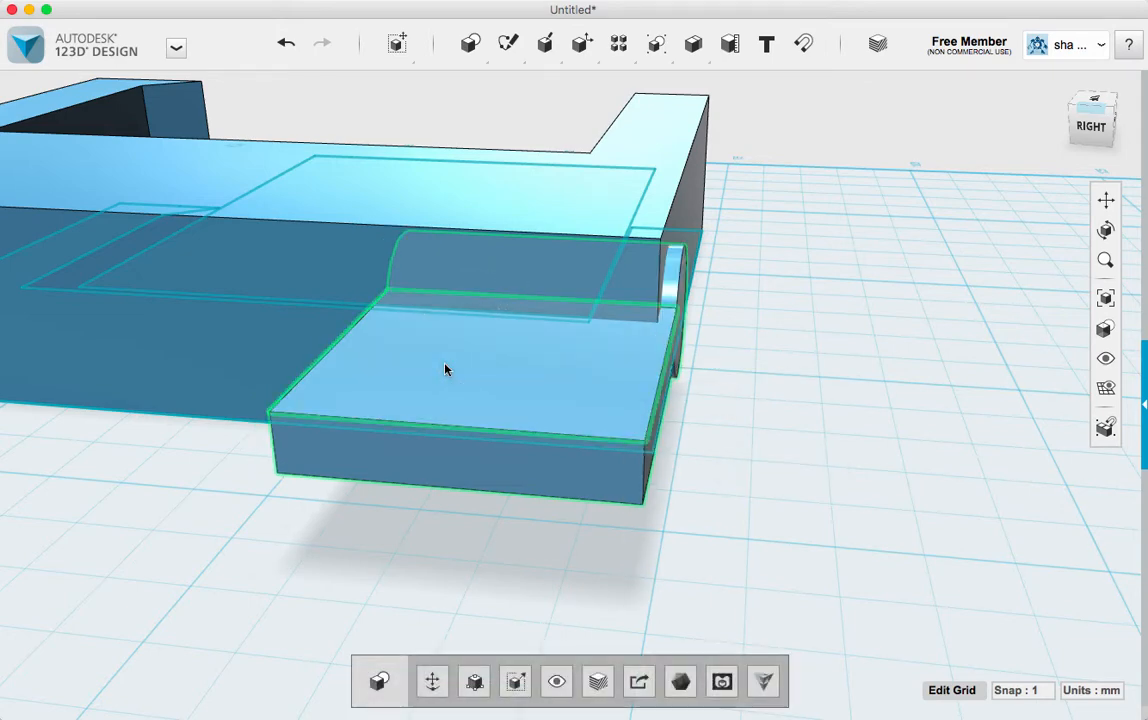
- Subtract the cylinder-and-bar solid from the clip to cut a round socket with an open slot at the closed end
{"action": "right_click_drag", "start_coordinate": [776, 395], "coordinate": [687, 415]}
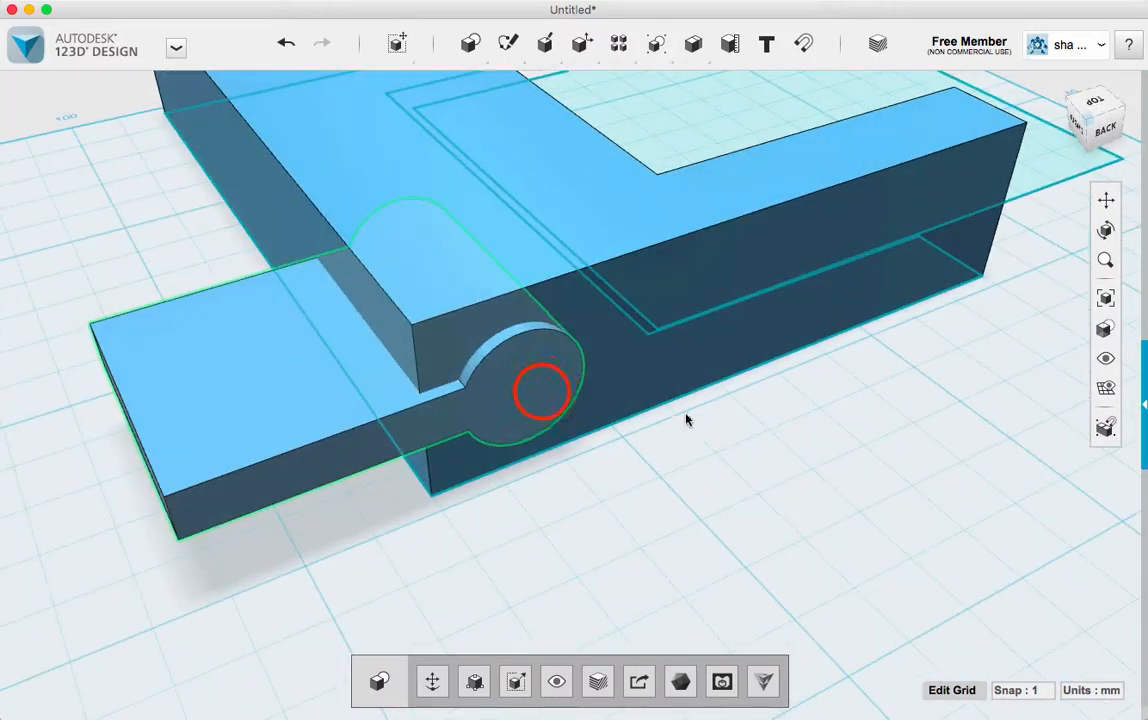
{"action": "left_click", "coordinate": [542, 391]}
{"action": "left_click", "coordinate": [753, 535]}
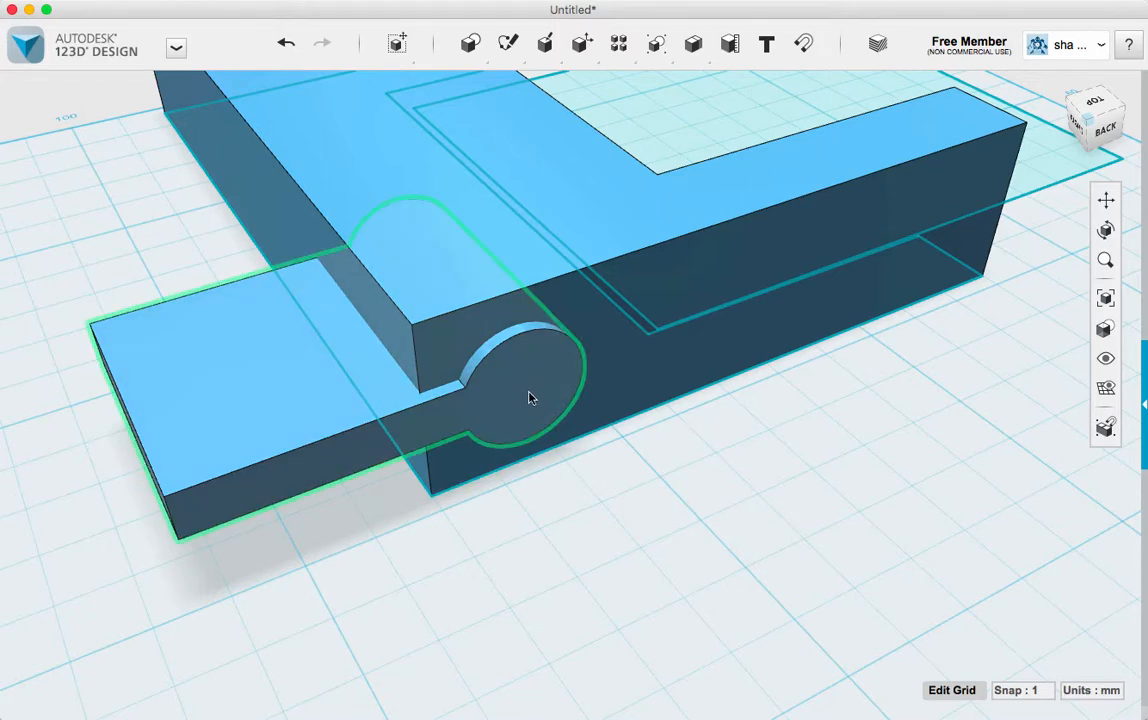
{"action": "mouse_move", "coordinate": [673, 48]}
{"action": "left_click", "coordinate": [724, 87]}
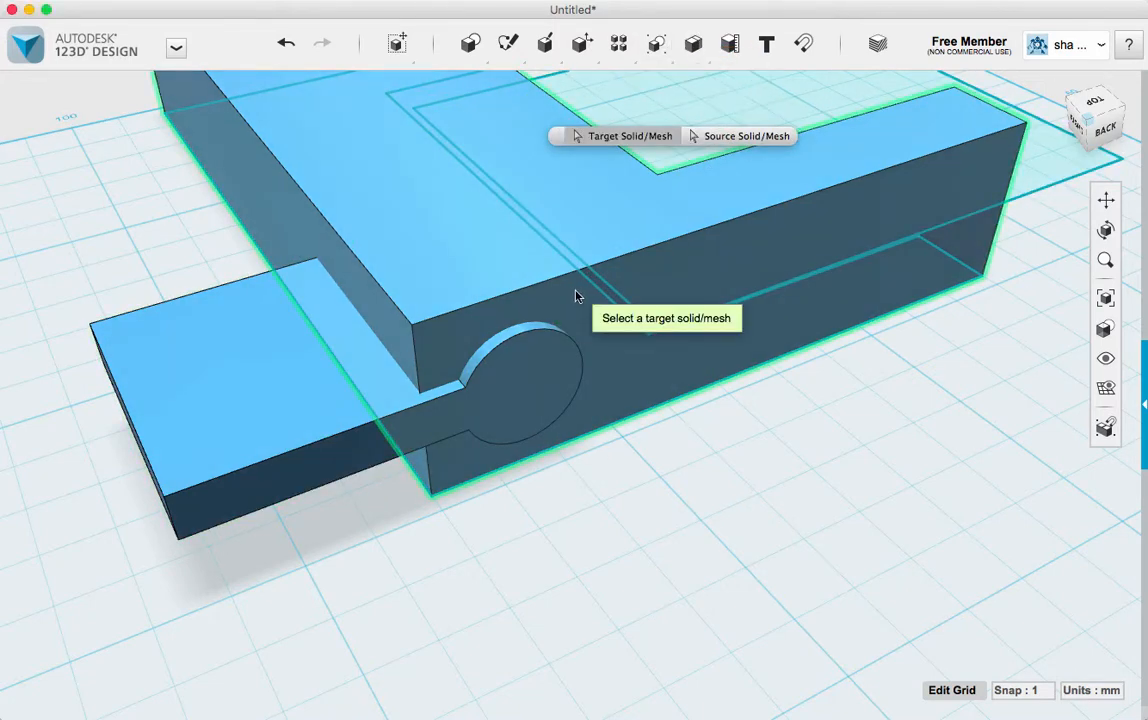
{"action": "left_click", "coordinate": [576, 295]}
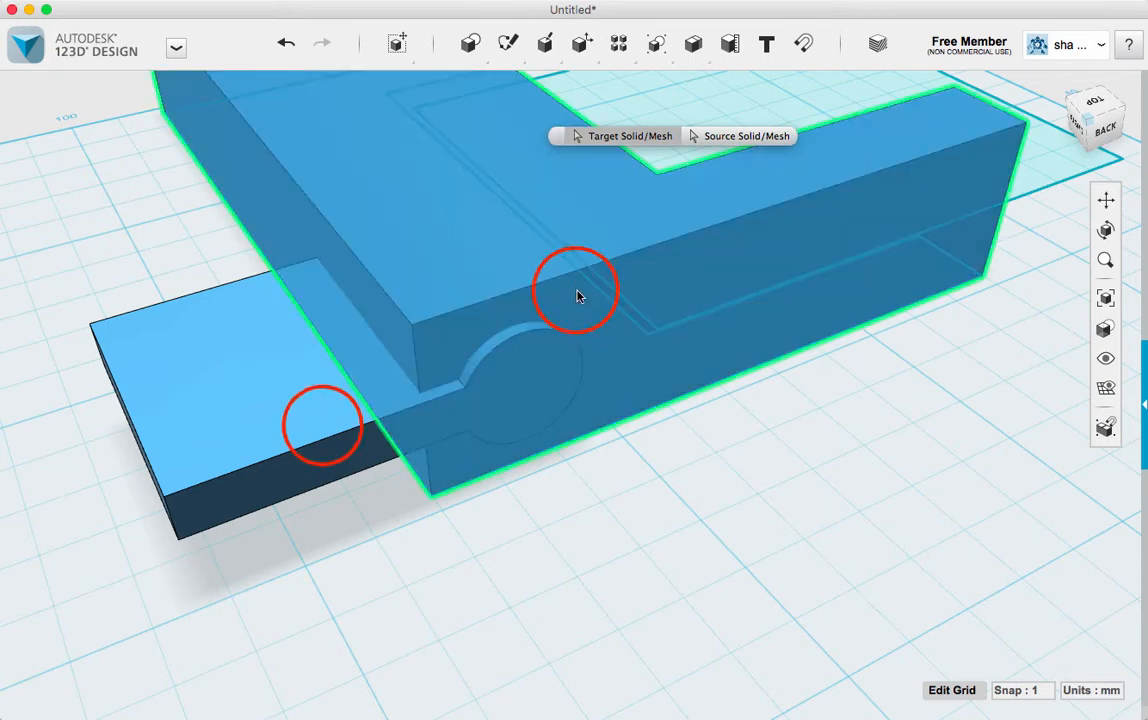
{"action": "left_click", "coordinate": [322, 430]}
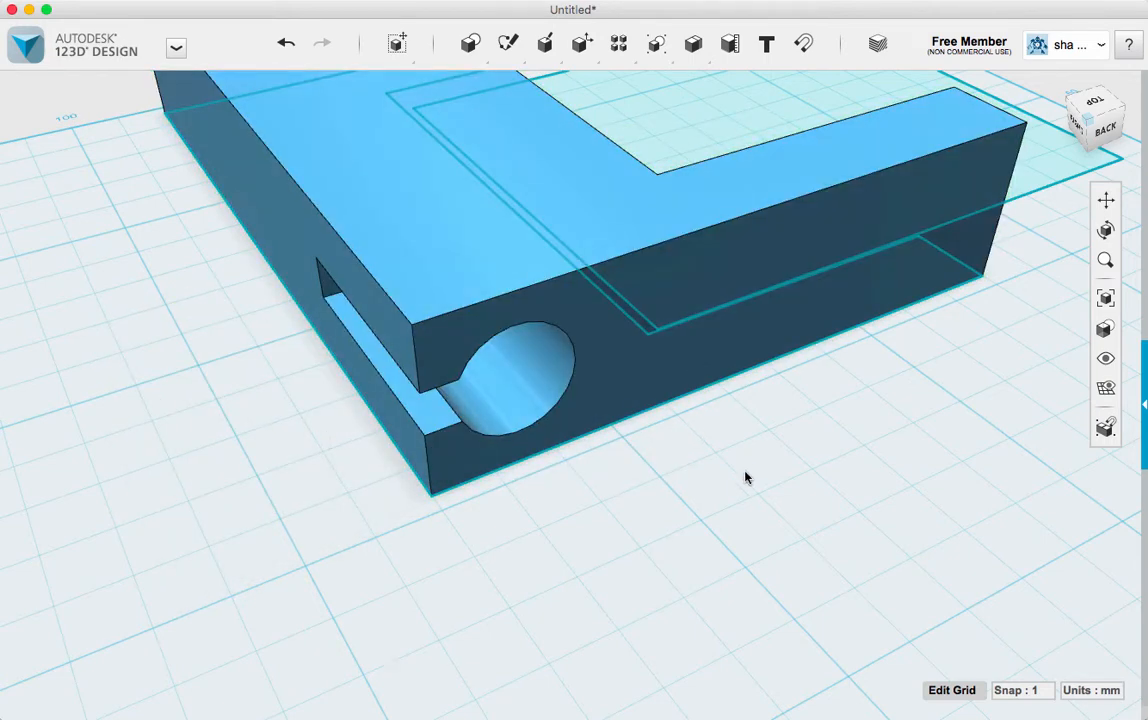
{"action": "mouse_move", "coordinate": [745, 478]}
{"action": "right_mouse_down"}
{"action": "mouse_move", "coordinate": [720, 420]}
{"action": "mouse_move", "coordinate": [684, 413]}
{"action": "mouse_move", "coordinate": [671, 461]}
{"action": "mouse_move", "coordinate": [733, 434]}
{"action": "mouse_move", "coordinate": [712, 464]}
{"action": "mouse_move", "coordinate": [700, 459]}
{"action": "right_mouse_up"}
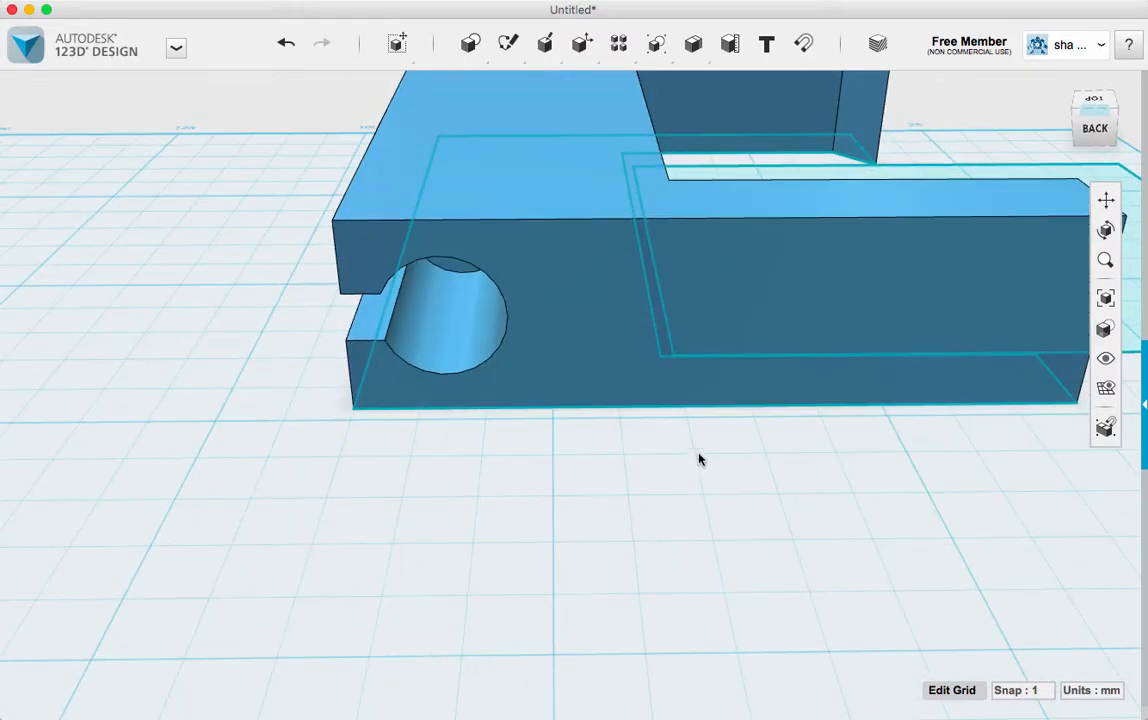
{"action": "scroll", "coordinate": [687, 403], "scroll_direction": "down", "scroll_amount": 5}
{"action": "mouse_move", "coordinate": [807, 430]}
{"action": "right_mouse_down"}
{"action": "mouse_move", "coordinate": [800, 454]}
{"action": "mouse_move", "coordinate": [748, 456]}
{"action": "mouse_move", "coordinate": [794, 428]}
{"action": "right_mouse_up"}
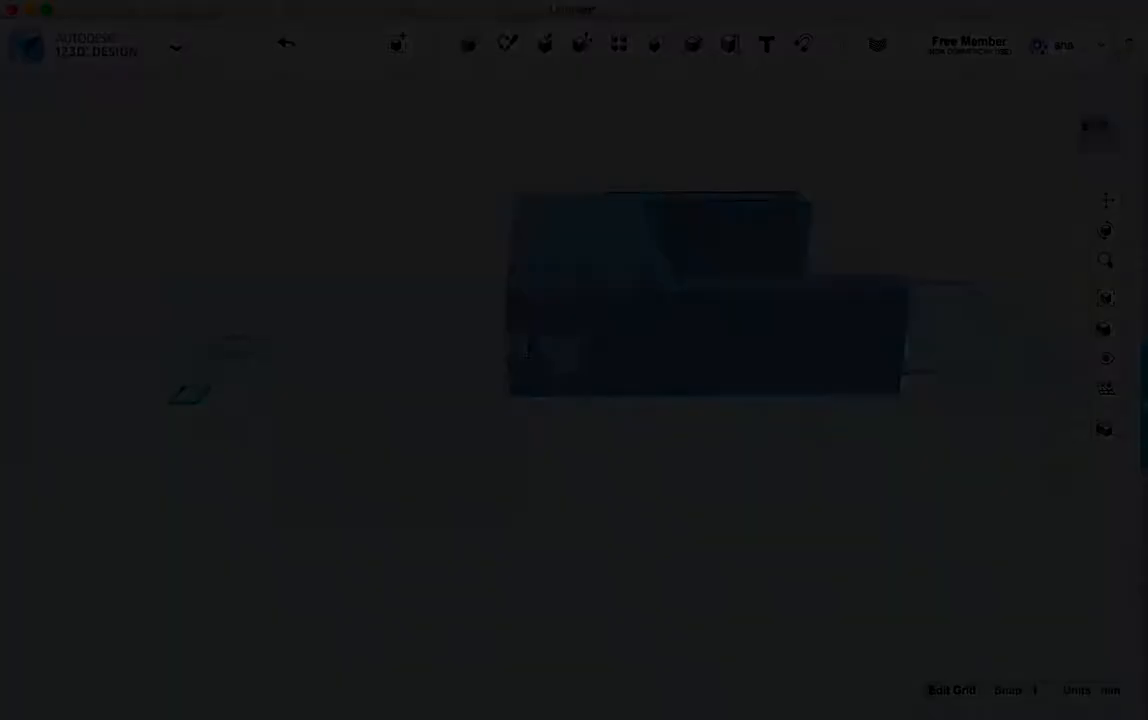